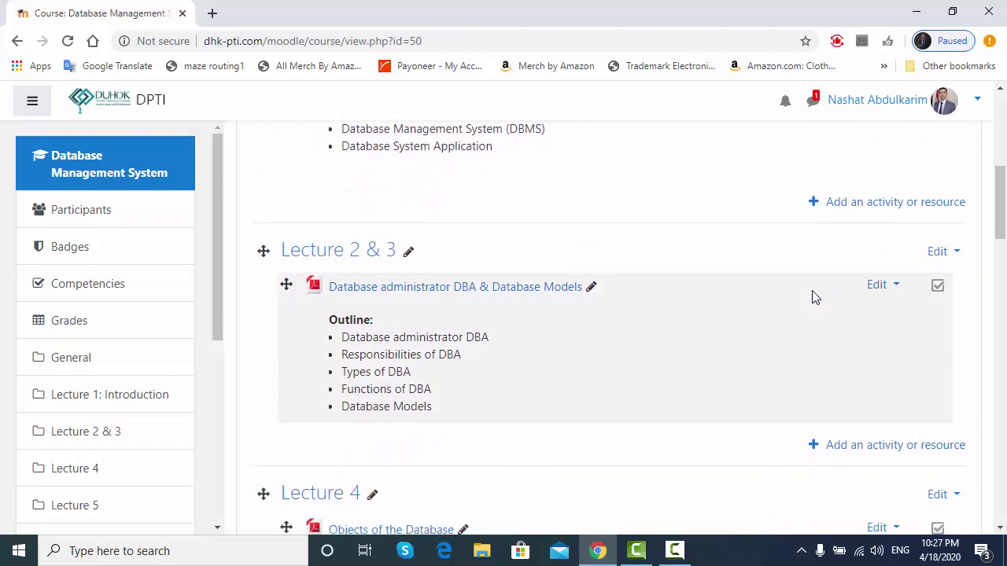
- Open Quiz 1 in the Database Management System course and review its allowed attempts, opening and closing dates, and time limit
scroll(814, 297, "down", 3)
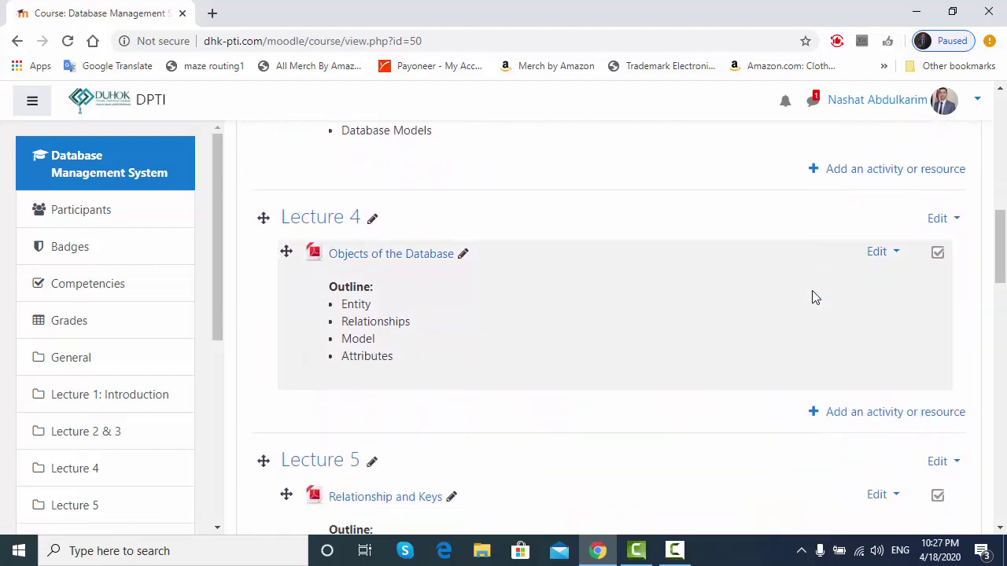
scroll(814, 296, "down", 6)
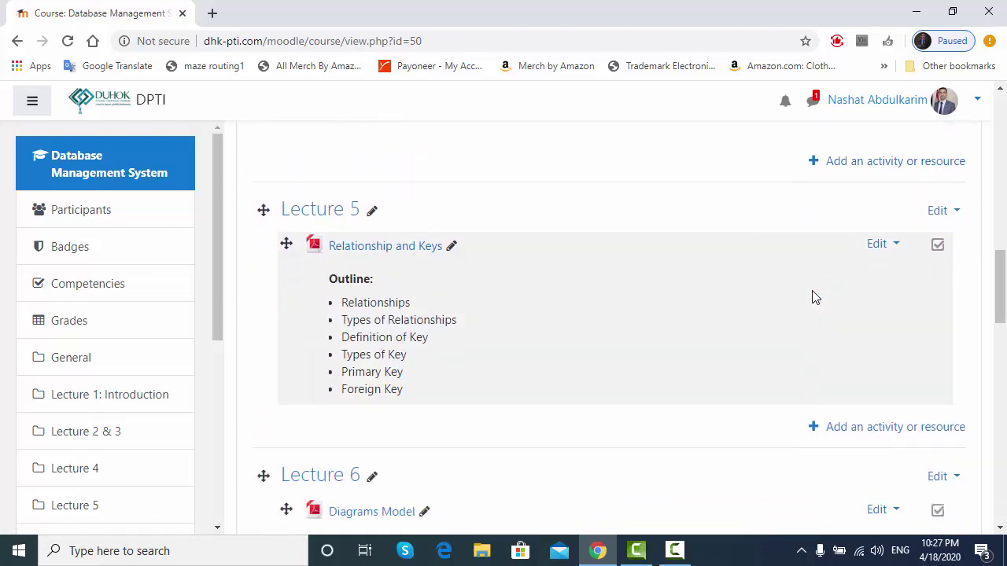
scroll(814, 296, "down", 9)
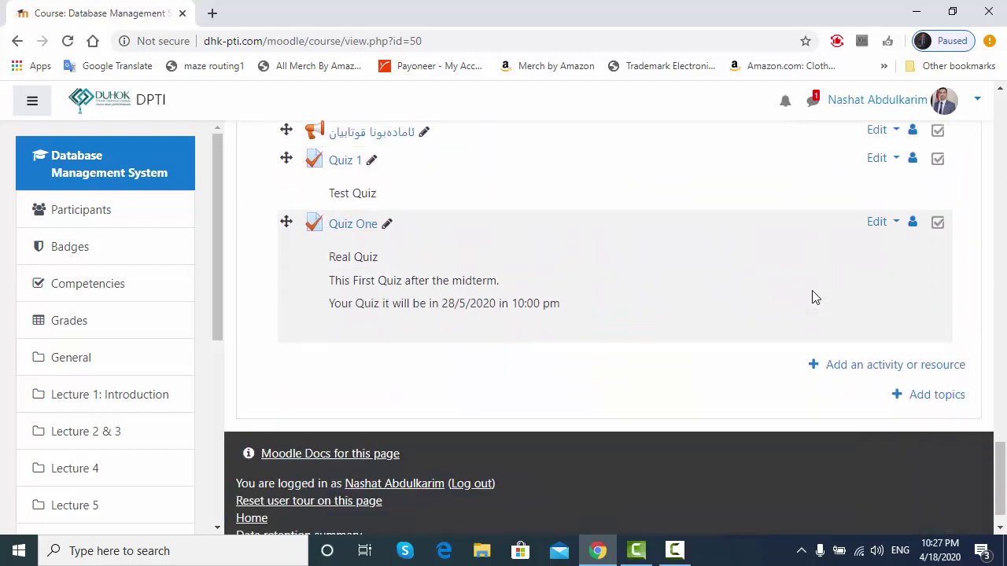
scroll(814, 297, "up", 1)
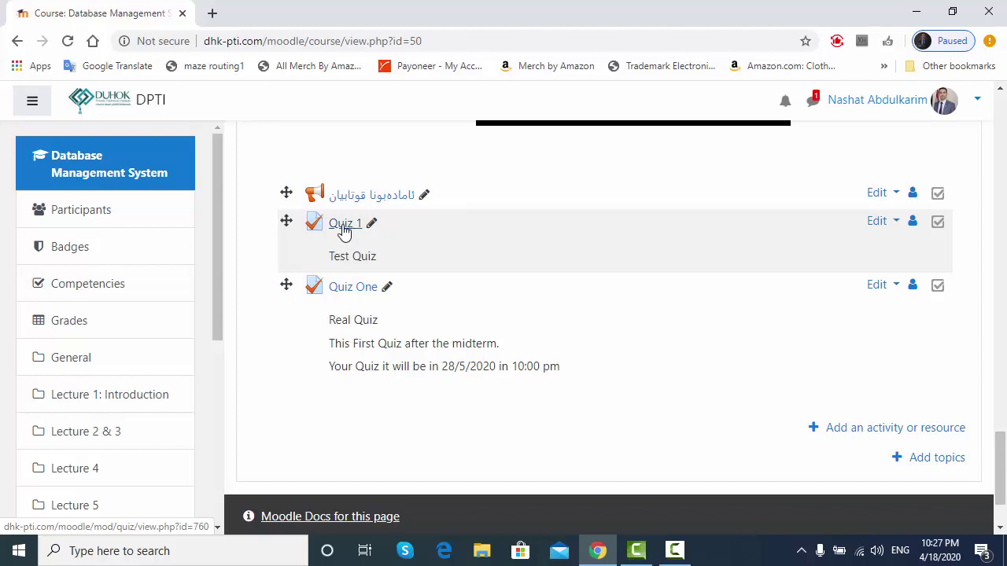
left_click(344, 227)
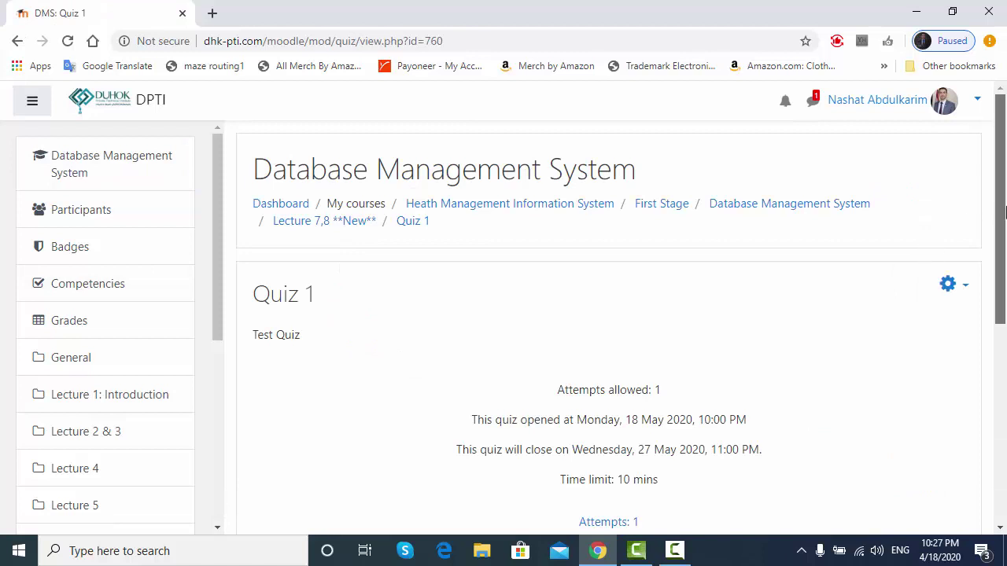
scroll(1004, 211, "down", 2)
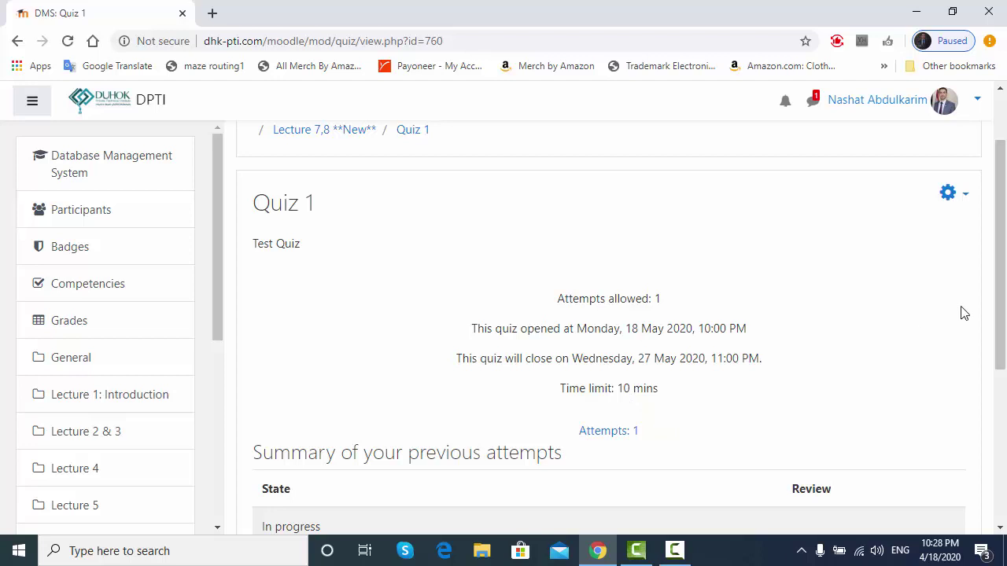
left_click_drag(1000, 313, 1002, 382)
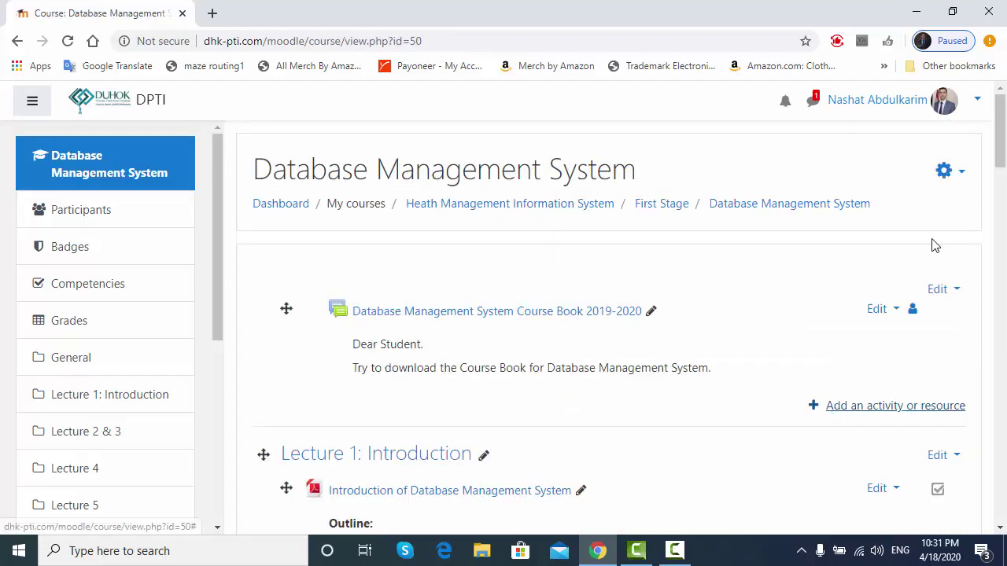
- Open Quiz 1 from the course page and start a timed preview attempt
left_click_drag(1000, 133, 1002, 454)
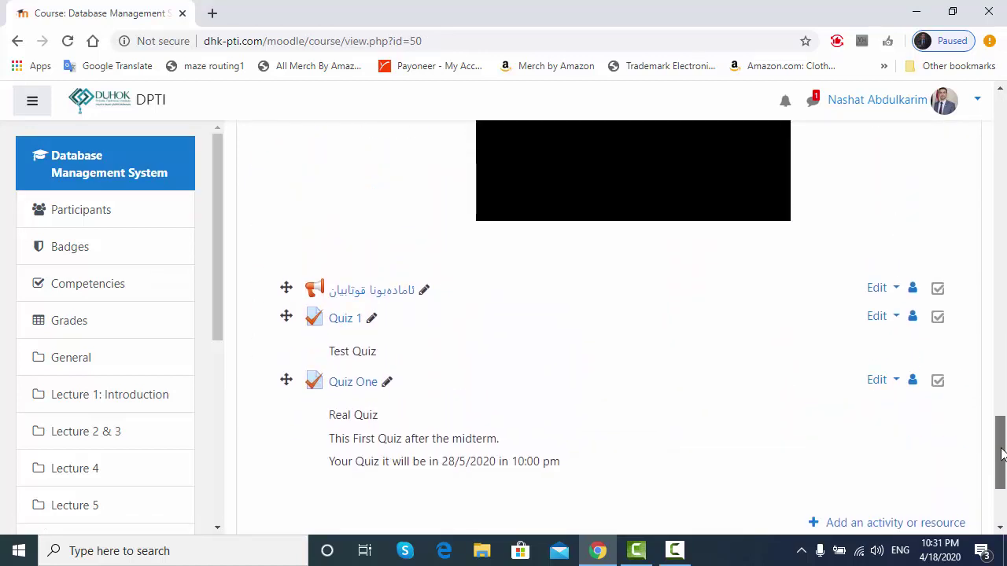
left_click(346, 321)
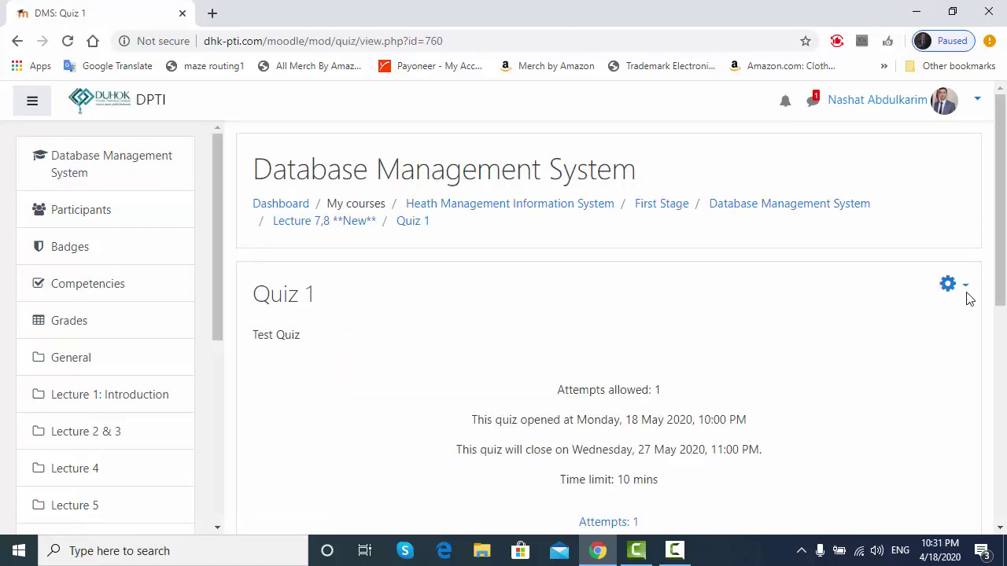
scroll(998, 264, "down", 1)
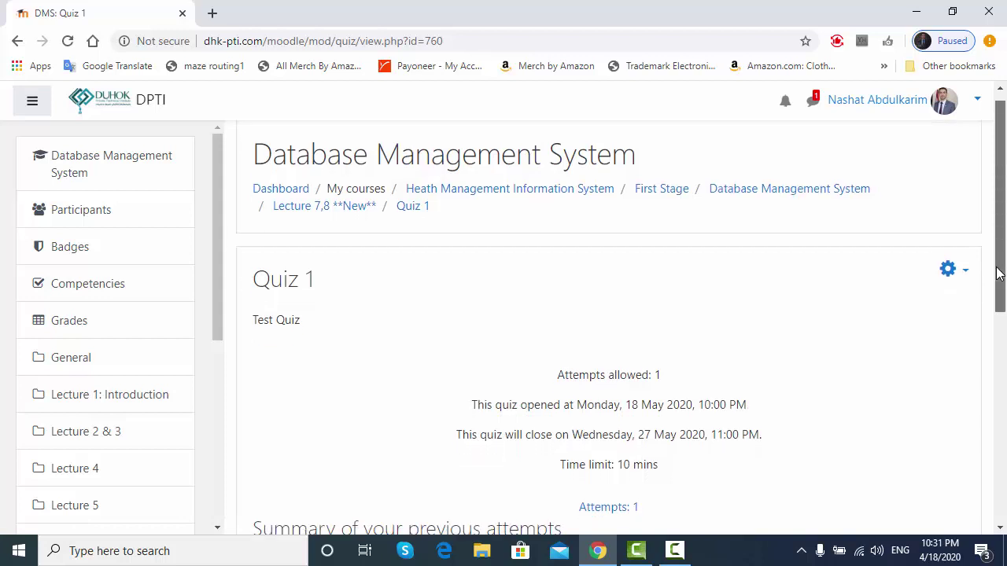
left_click(948, 249)
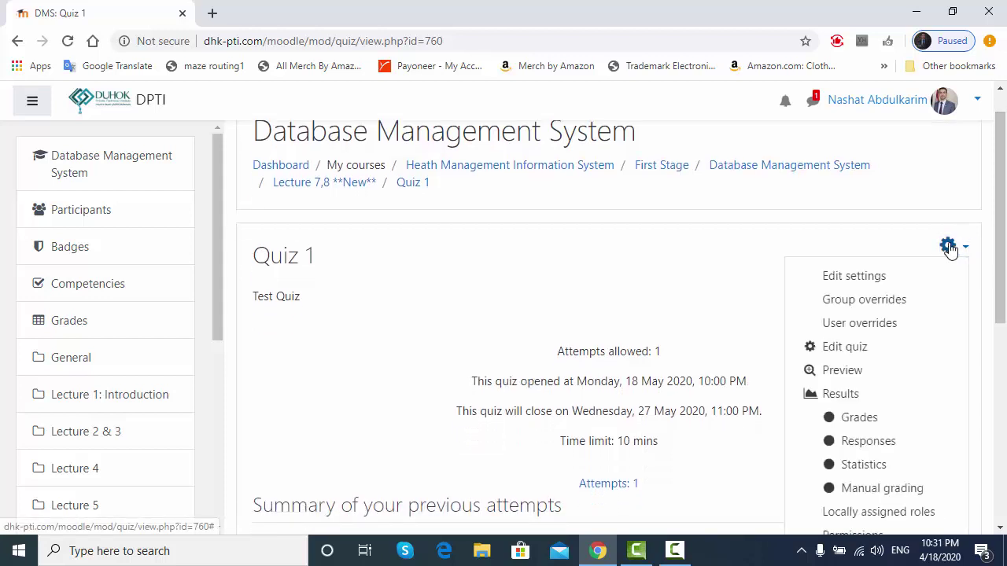
left_click(854, 371)
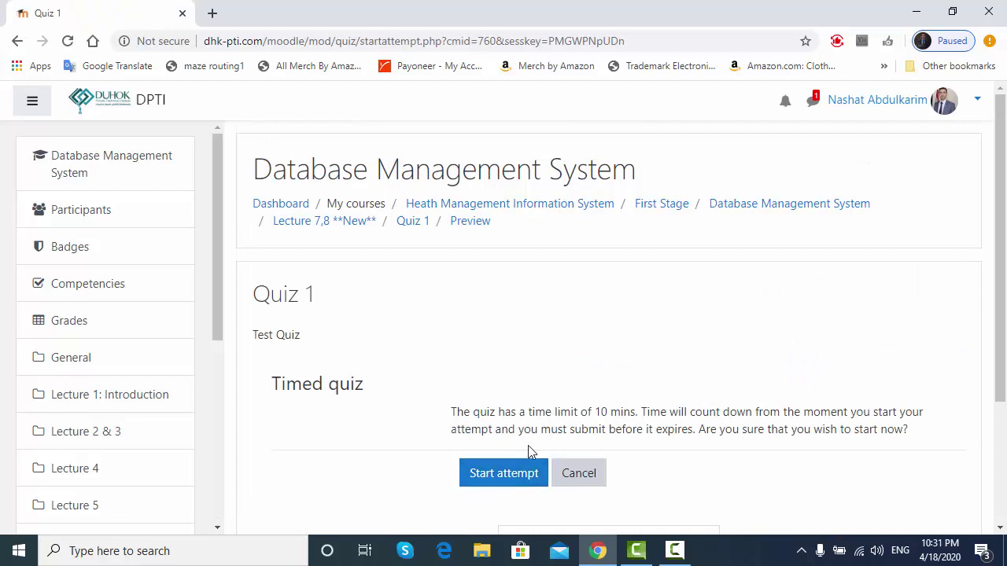
left_click(501, 476)
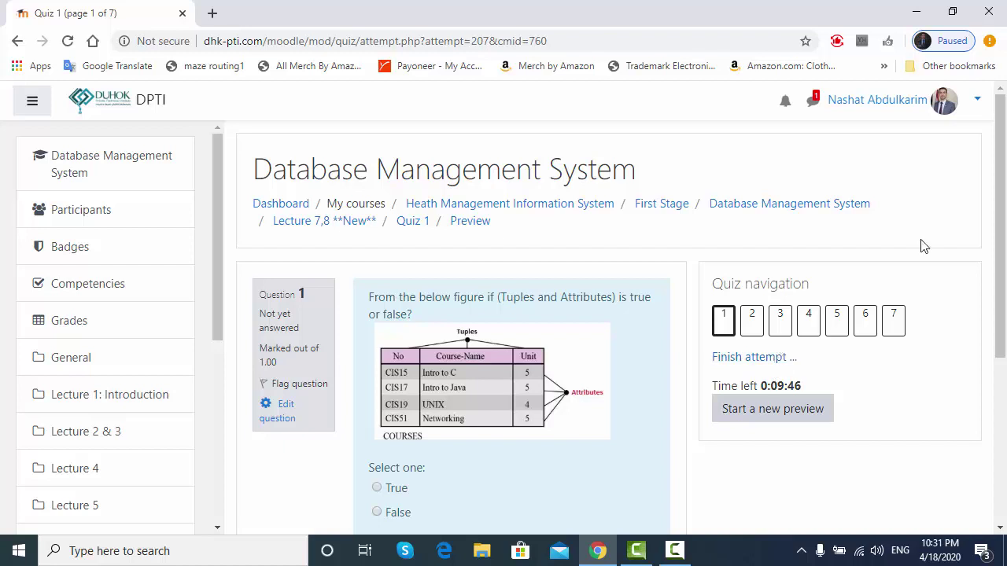
- Answer question 1 about tuples and attributes with False and continue to question 2
scroll(578, 262, "down", 1)
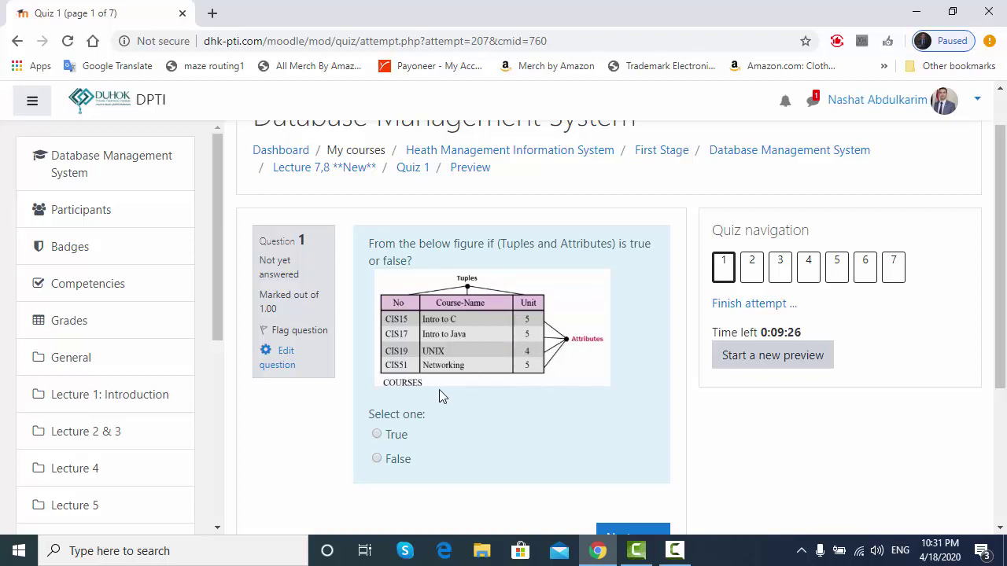
left_click(378, 461)
left_click_drag(998, 323, 998, 337)
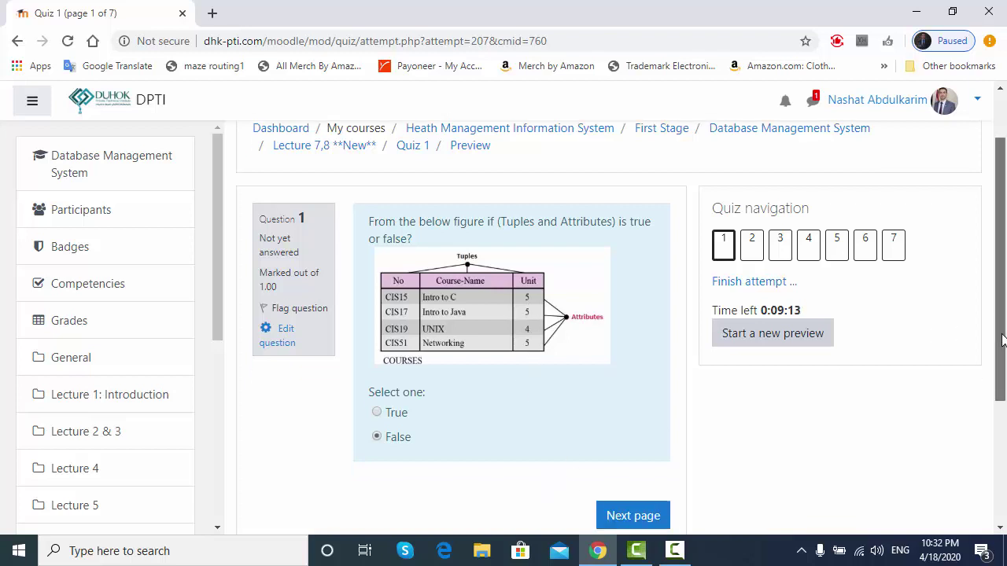
left_click(645, 516)
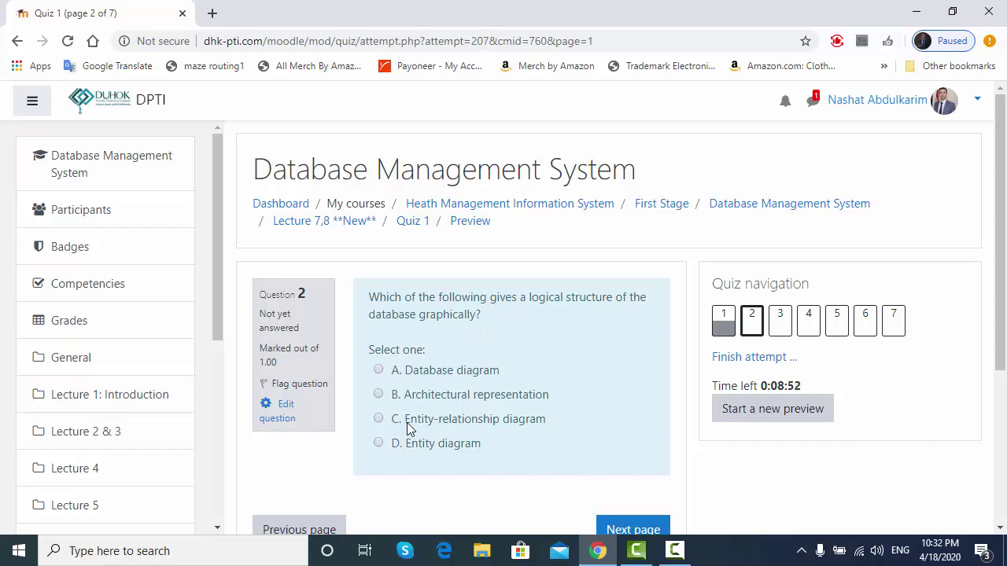
- Answer question 2 with C. Entity-relationship diagram, clearing and reselecting that choice once, and continue to question 3
left_click(379, 419)
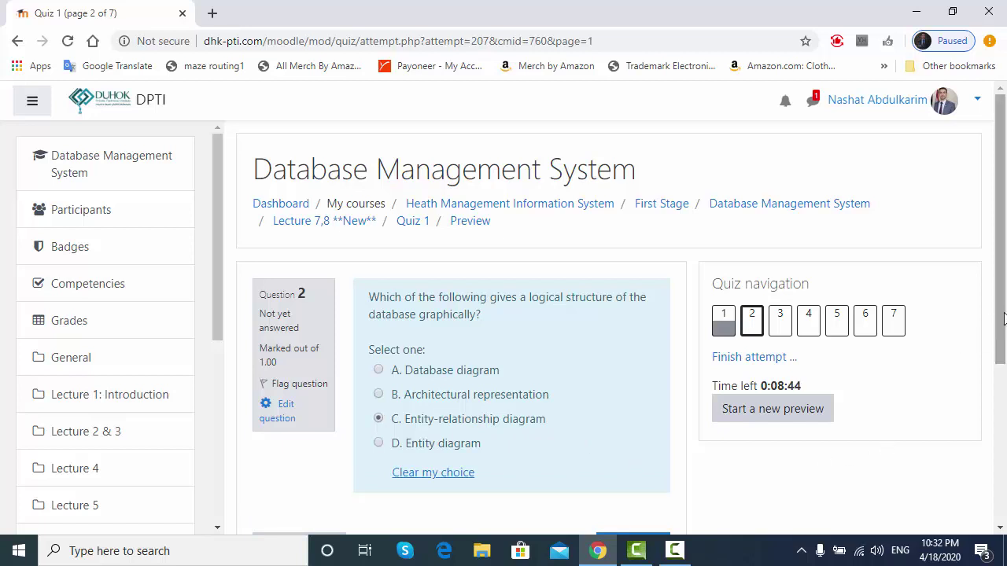
left_click_drag(996, 324, 1005, 361)
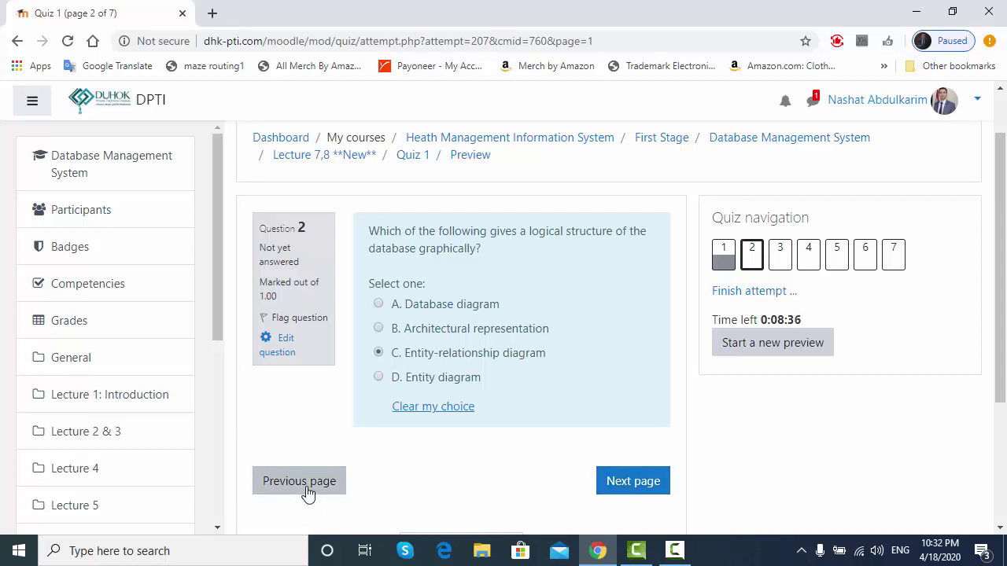
left_click(439, 414)
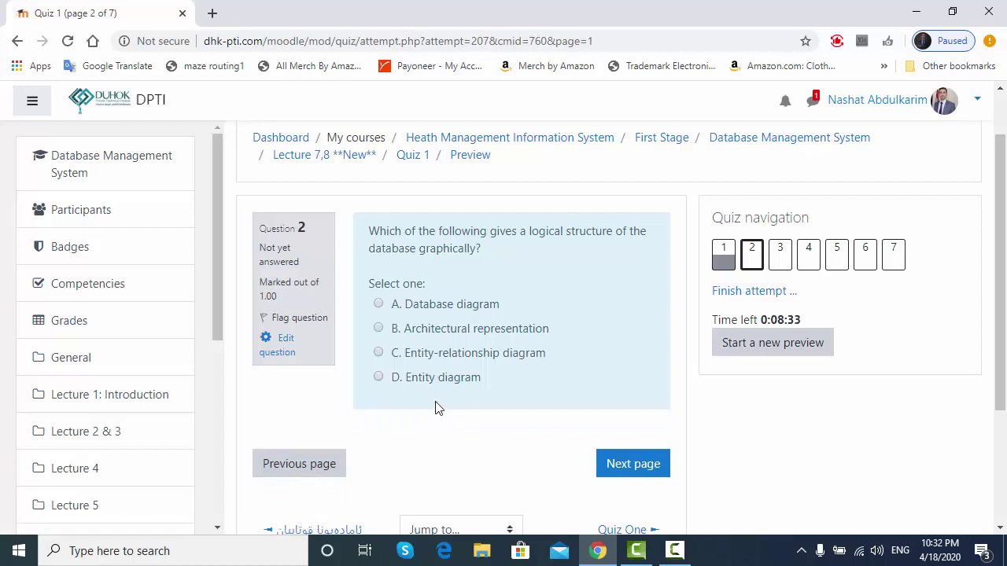
left_click(379, 353)
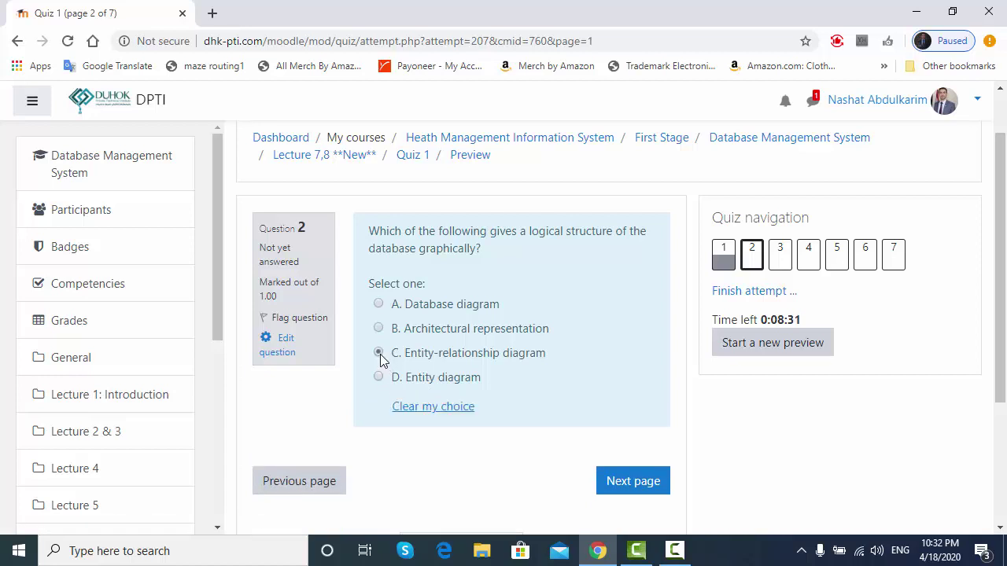
left_click(621, 481)
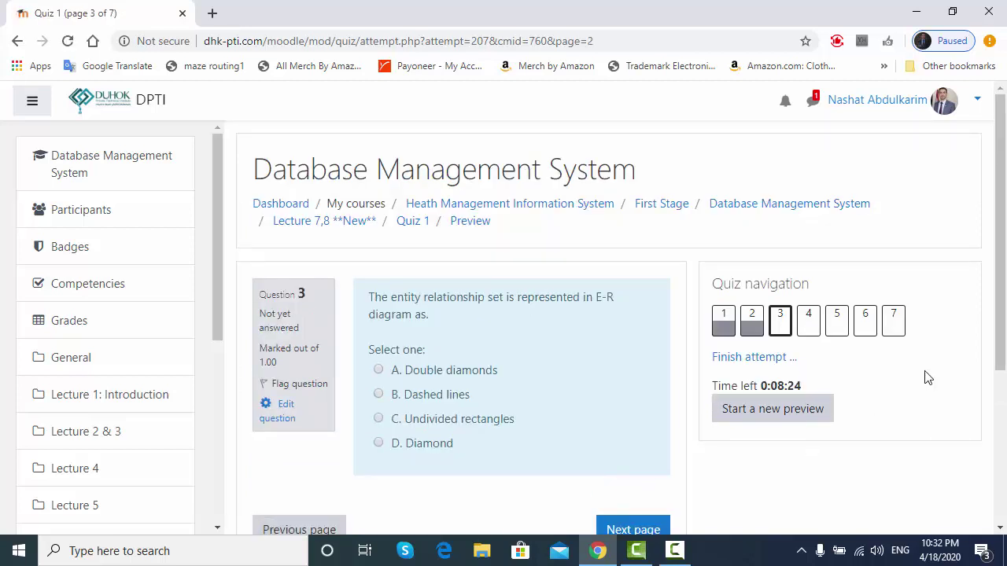
- Answer question 3 about the relationship set symbol with D. Diamond and continue to question 4
left_click_drag(1003, 299, 1003, 334)
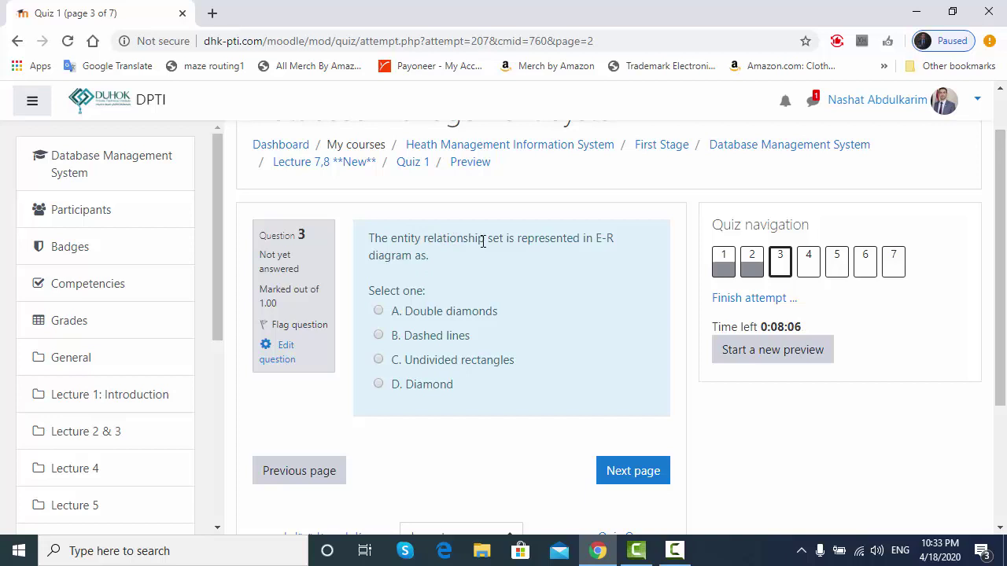
left_click(436, 387)
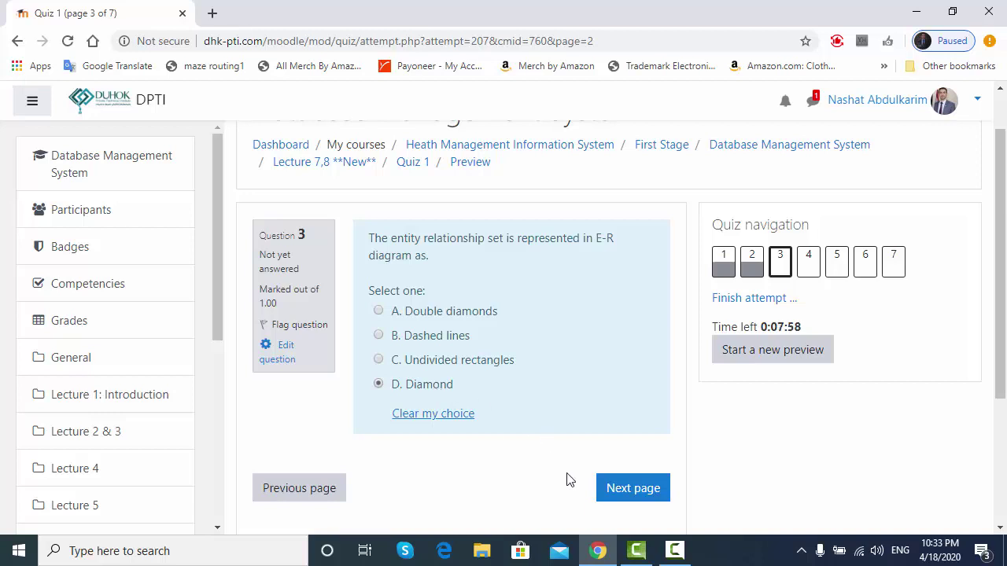
left_click(618, 489)
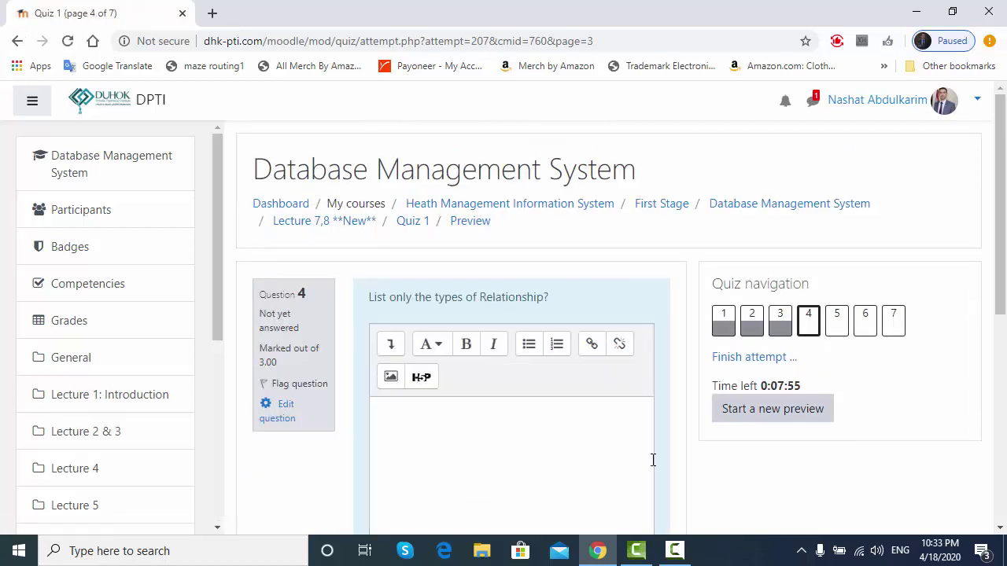
- Answer question 4 with the list "1. one to one", "2. one to many", "3. many to many" and continue to question 5
scroll(1000, 244, "down", 1)
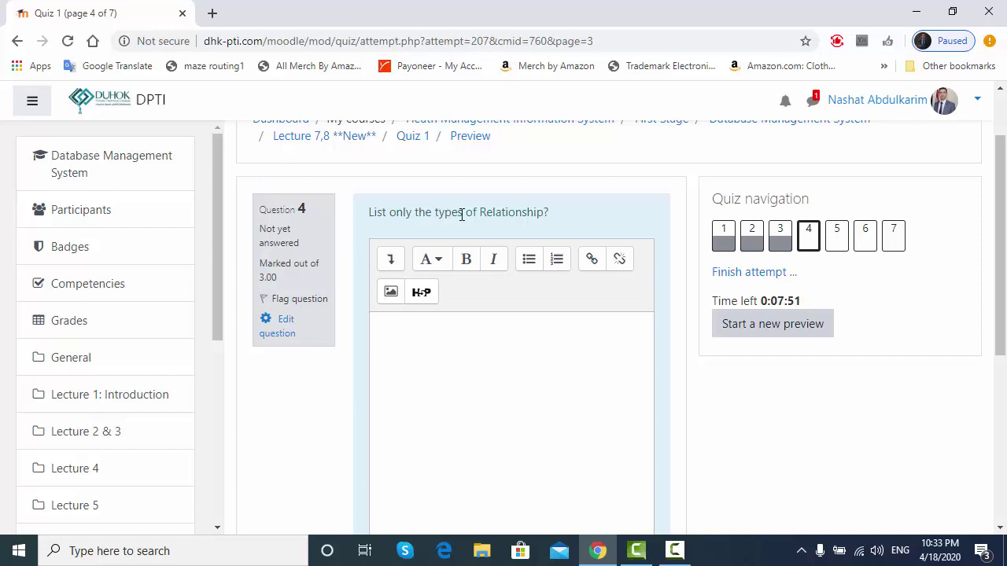
left_click(447, 362)
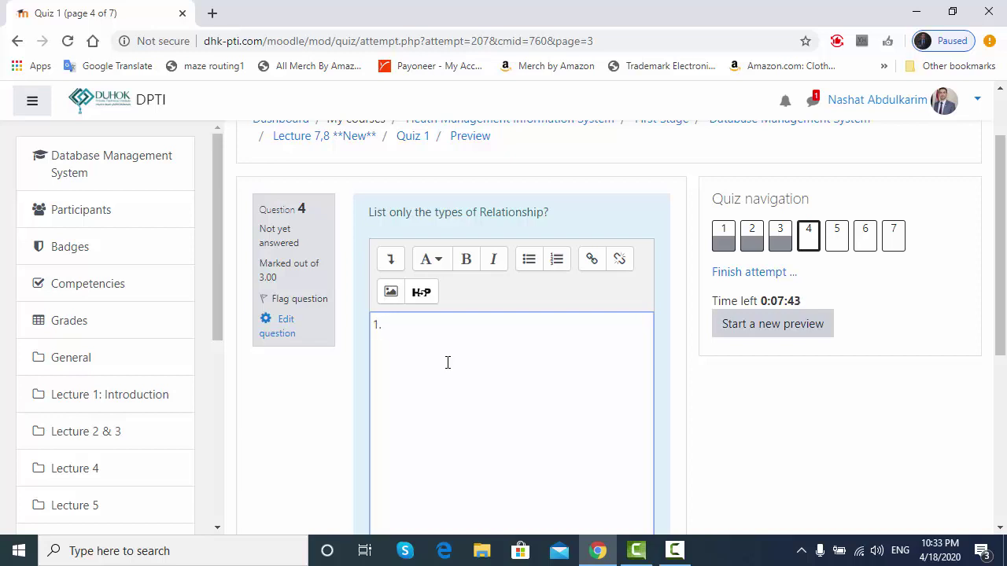
type("1.")
type(" one to")
type(" one ")
type("2")
type(". one to")
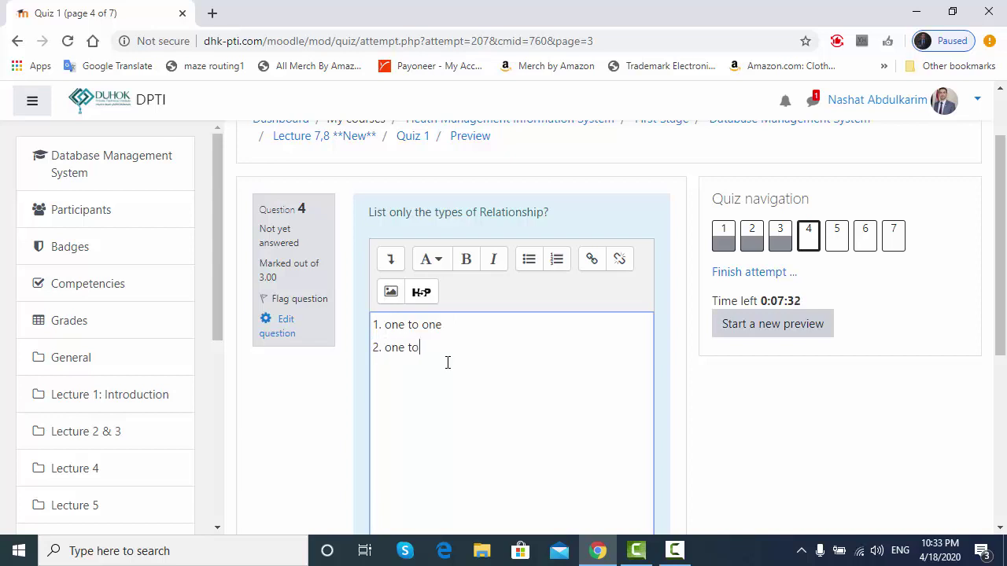
type(" many")
key("Return")
type("3")
type(". mna")
type("any ")
type("to ")
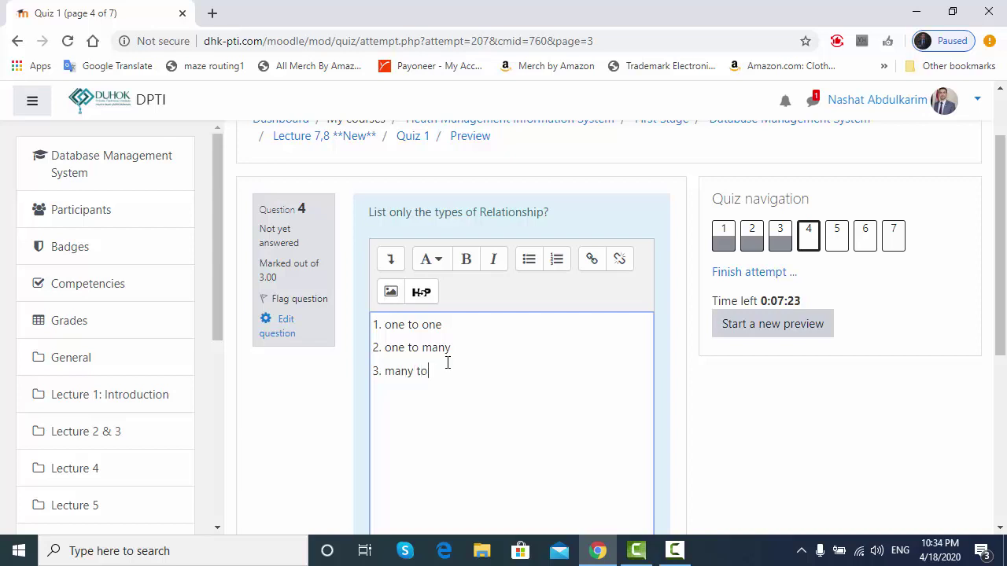
type("many")
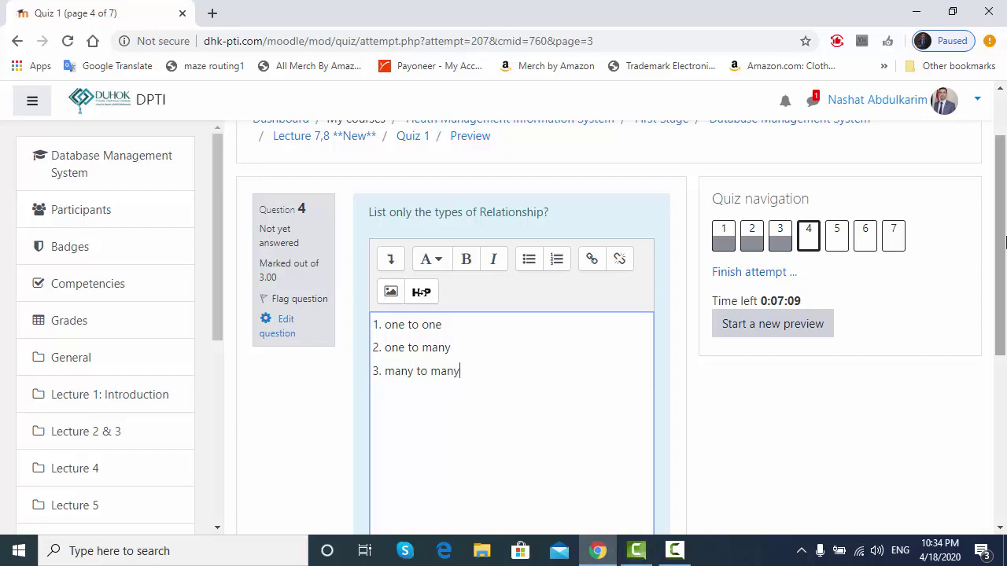
scroll(1004, 241, "down", 3)
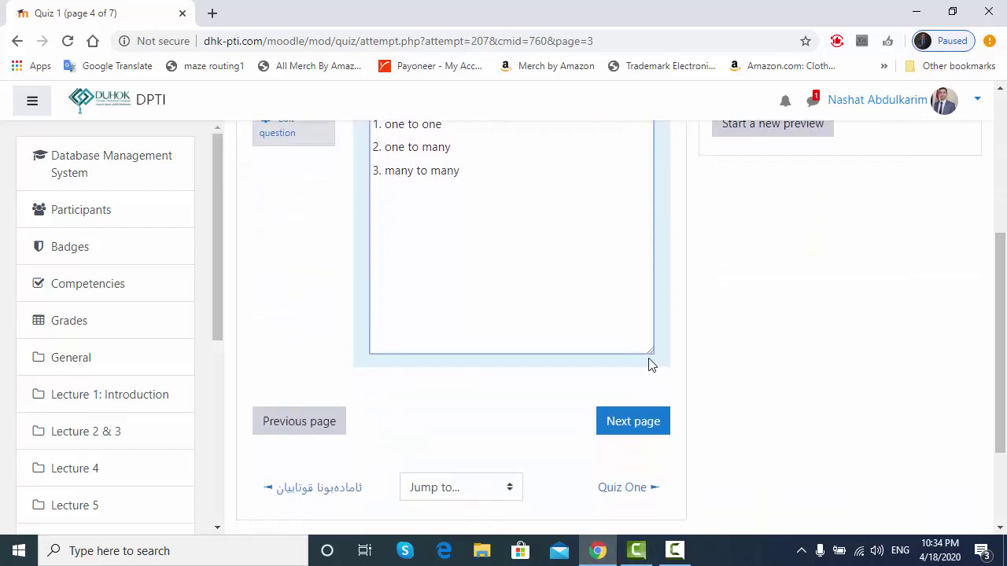
left_click(612, 431)
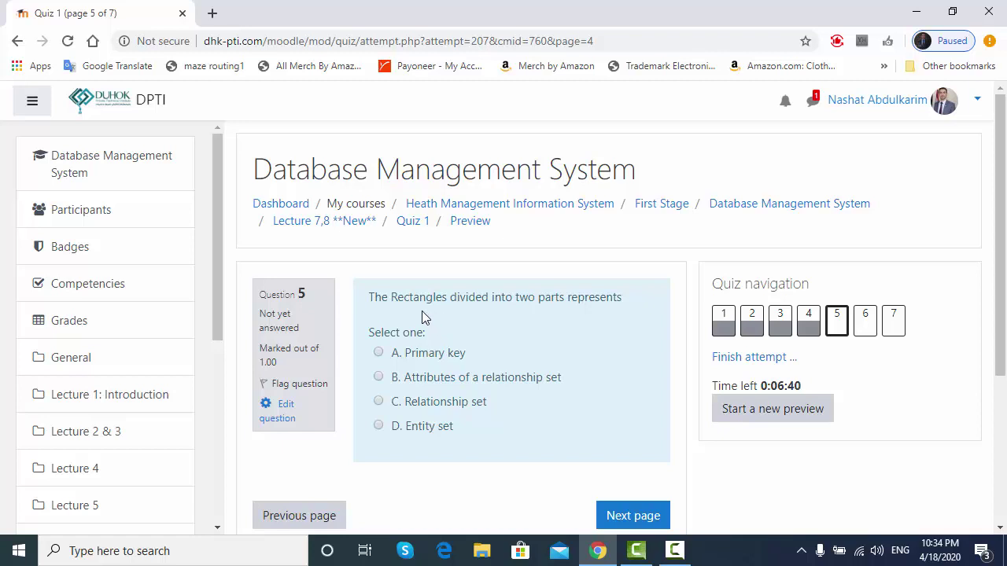
- Answer question 5 about divided rectangles with D. Entity set and continue to question 6
left_click(414, 431)
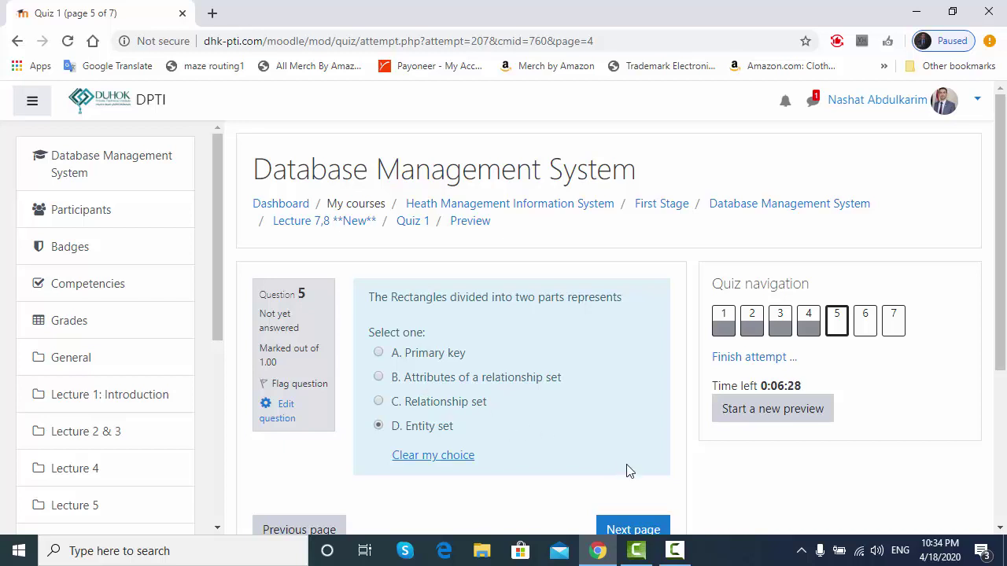
left_click_drag(997, 275, 997, 310)
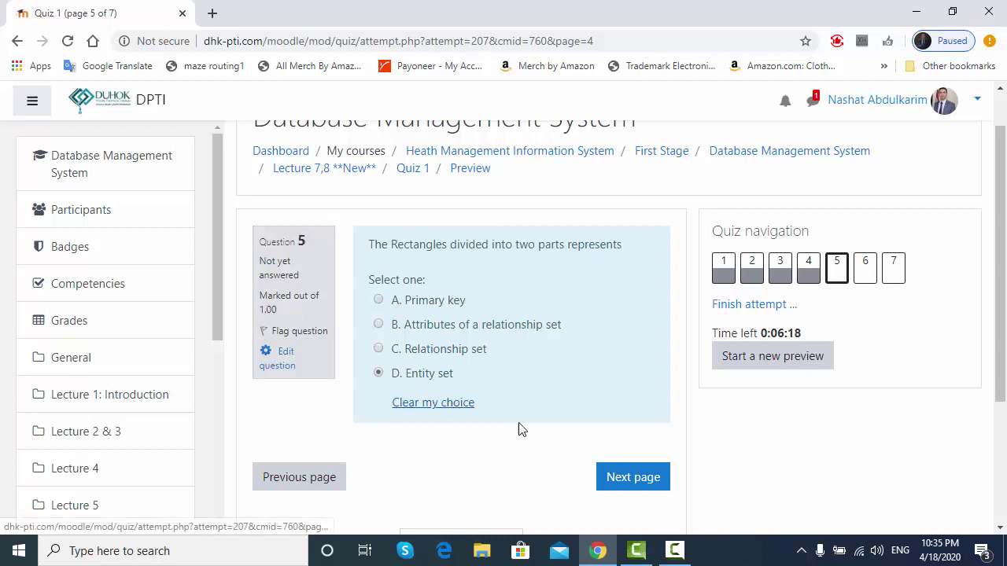
left_click(632, 479)
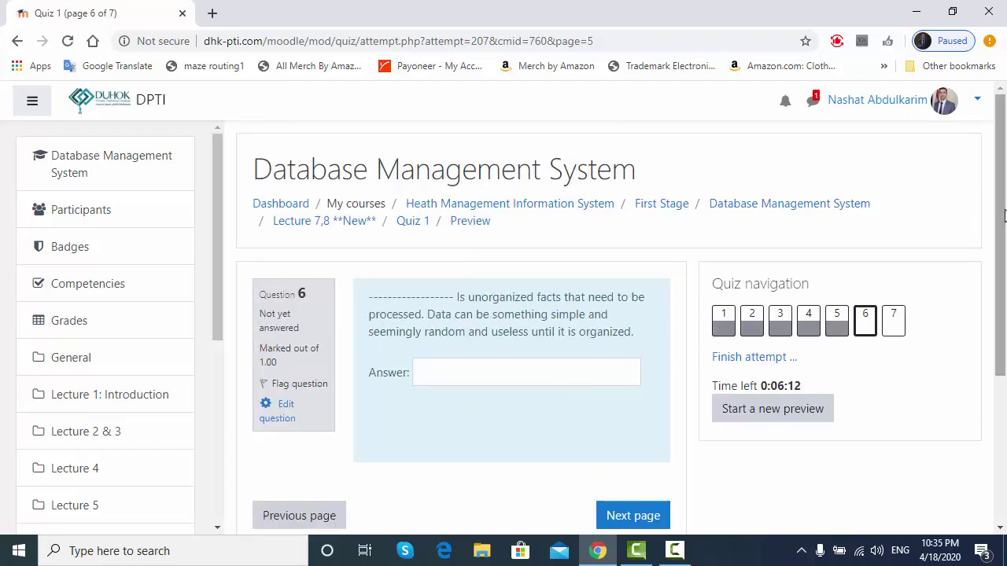
scroll(566, 271, "down", 1)
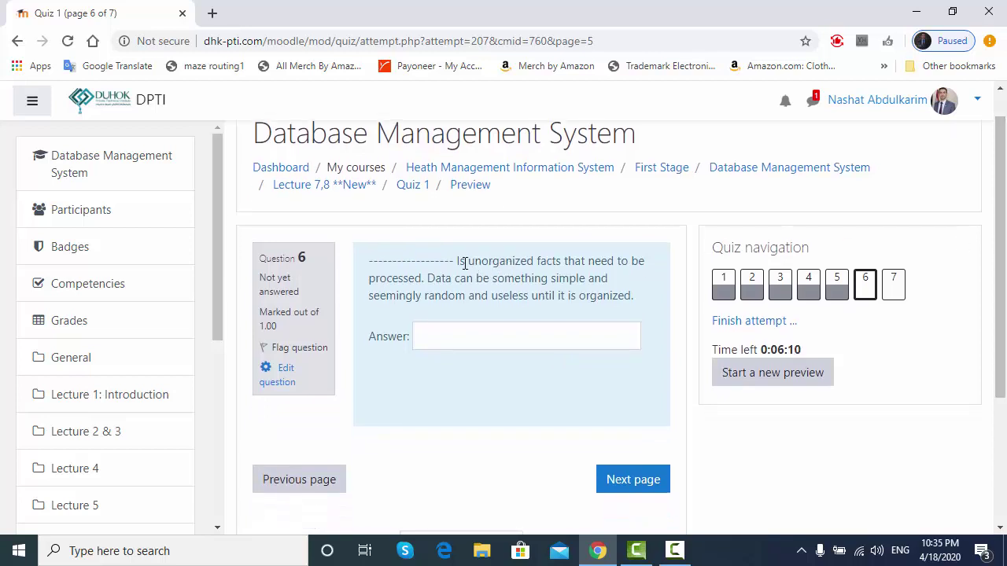
- Answer question 6 about unorganized facts that need processing with "Data" and continue to question 7
left_click_drag(457, 260, 633, 294)
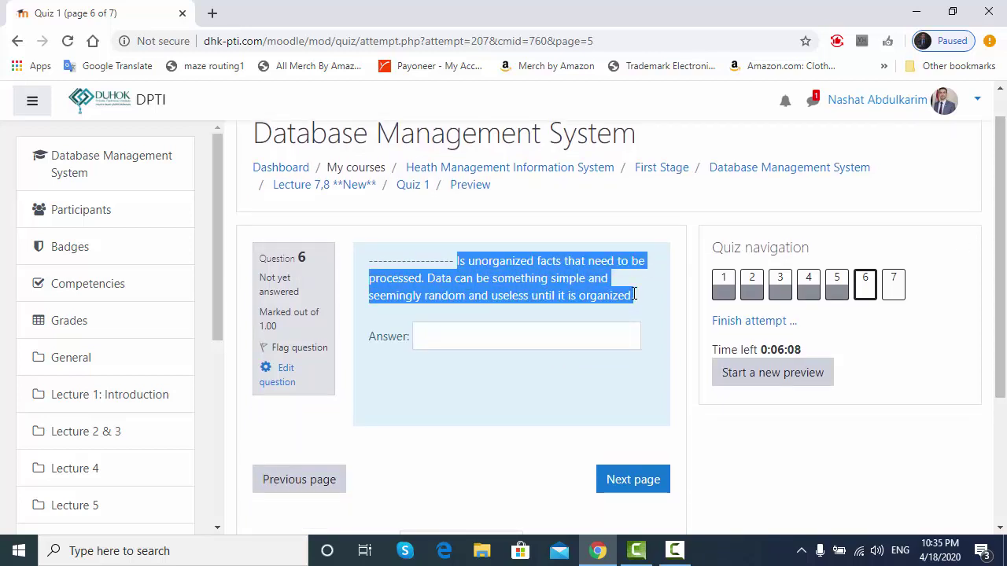
left_click(399, 260)
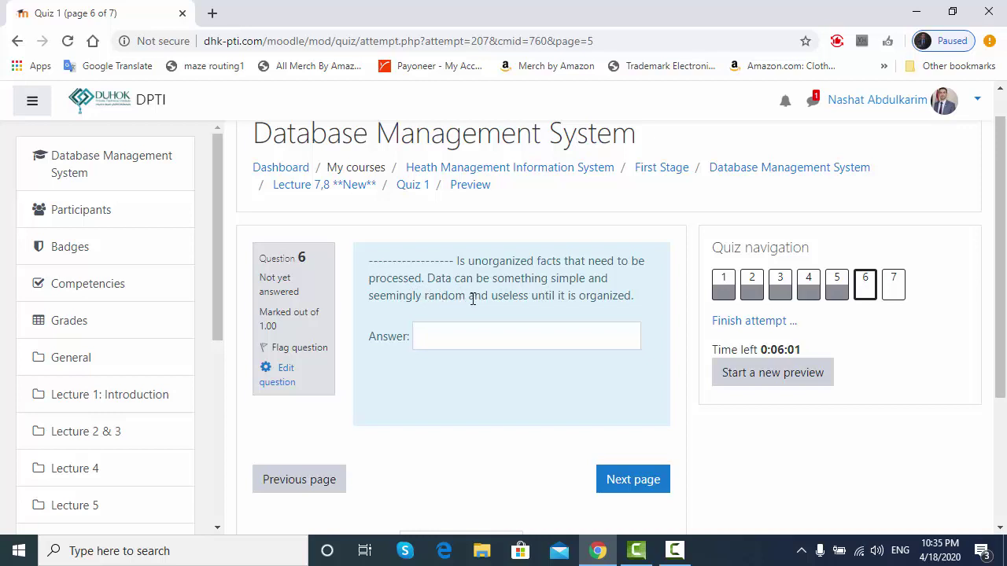
left_click(440, 345)
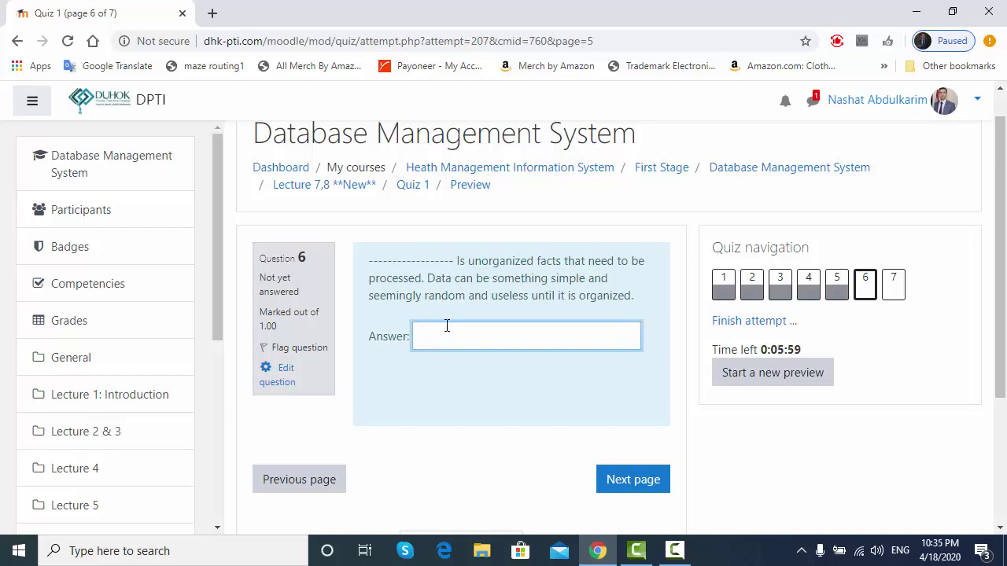
type("Data")
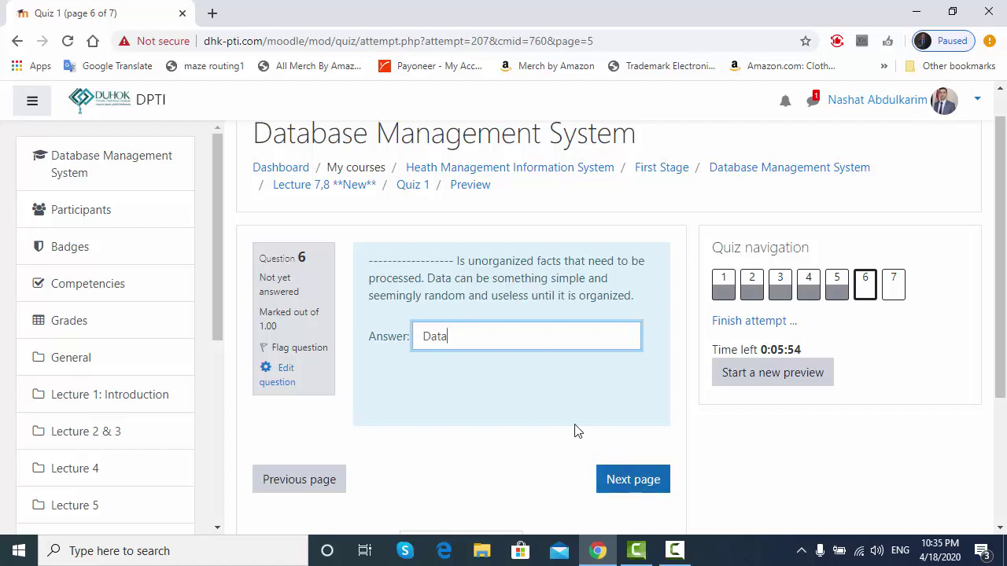
left_click(618, 481)
left_click(618, 481)
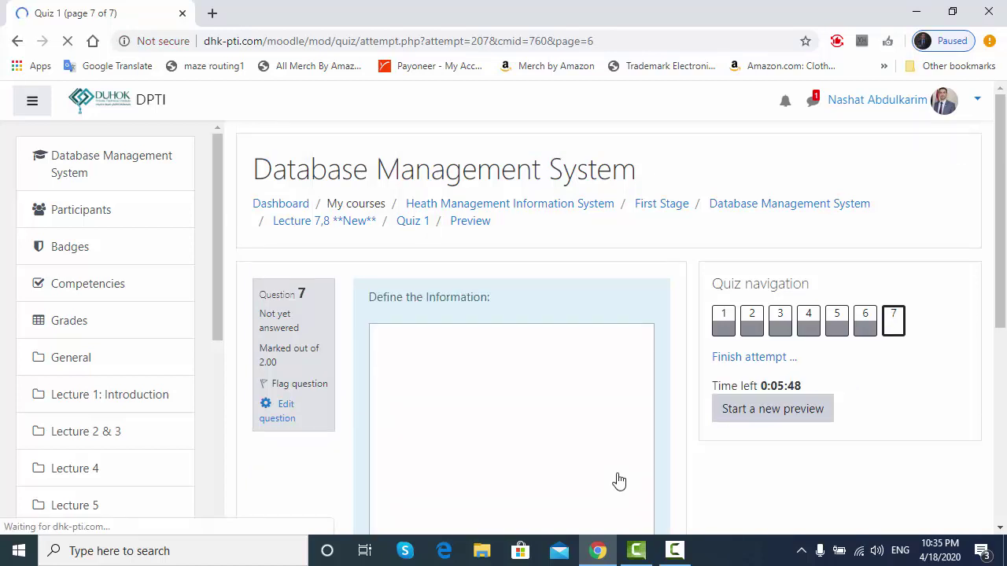
- Answer question 7 with "When data is processed, organized, structured or presented in a given context so as to make it useful, it is called information."
scroll(1005, 253, "down", 2)
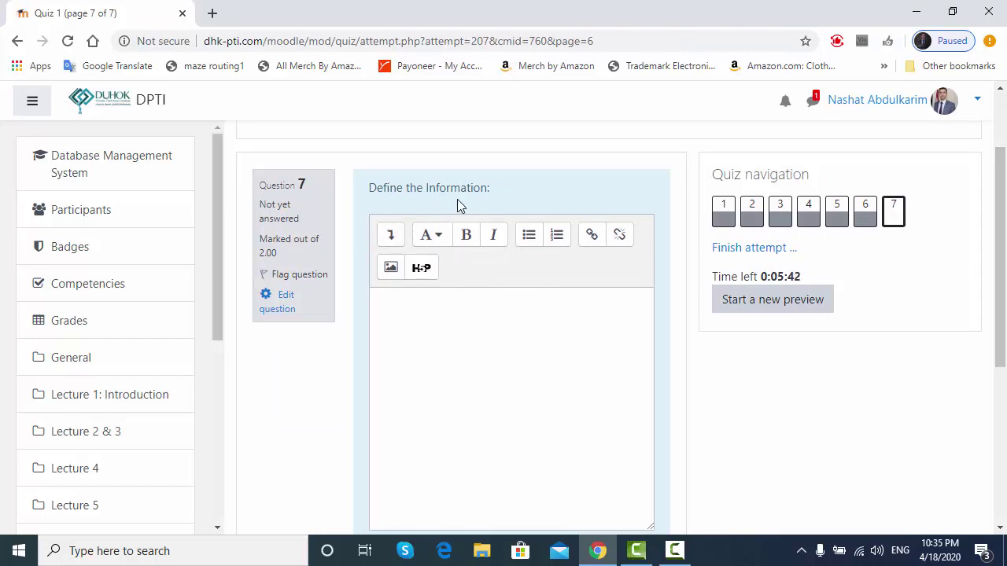
left_click(418, 340)
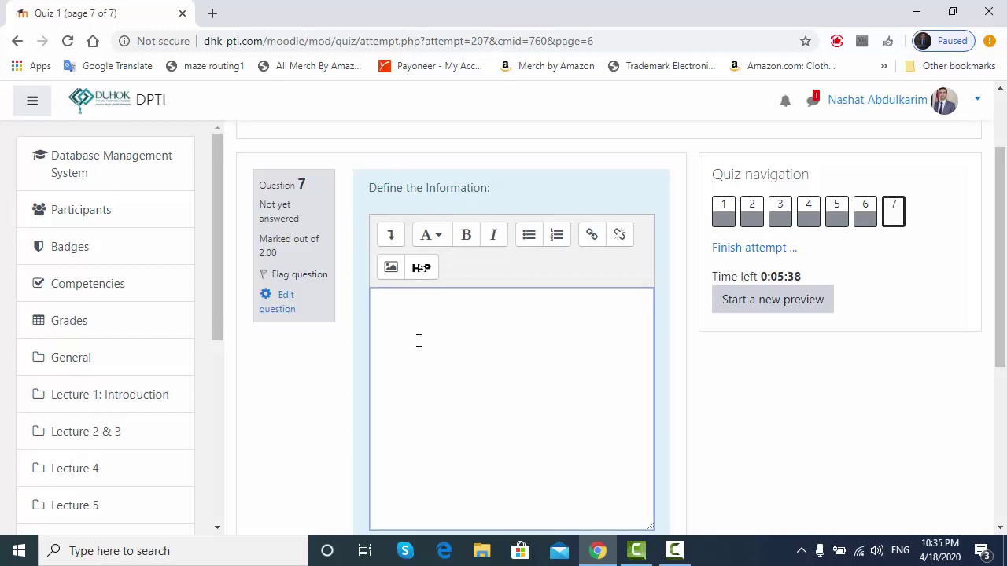
type("When data is processed, organized, structured or presented in a given context so as to make it useful, it is called information.")
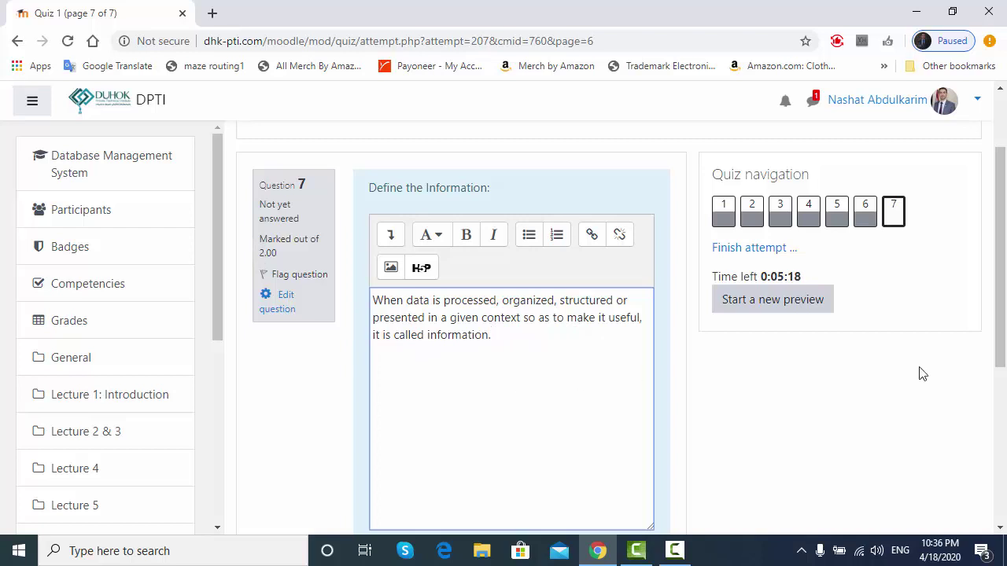
- Finish the attempt to check each question's status in the attempt summary, and return to the attempt
scroll(991, 307, "down", 3)
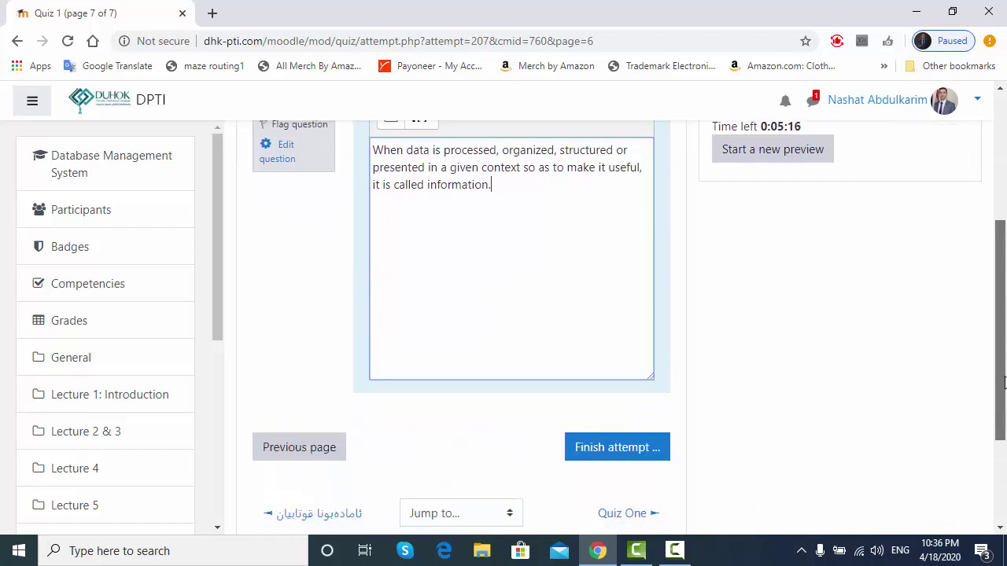
left_click(604, 418)
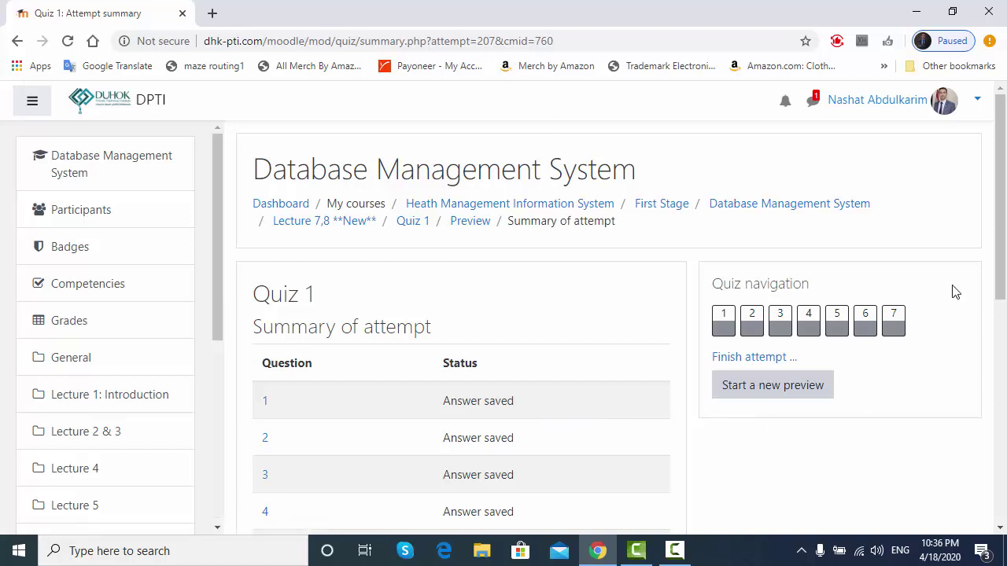
scroll(1001, 248, "down", 3)
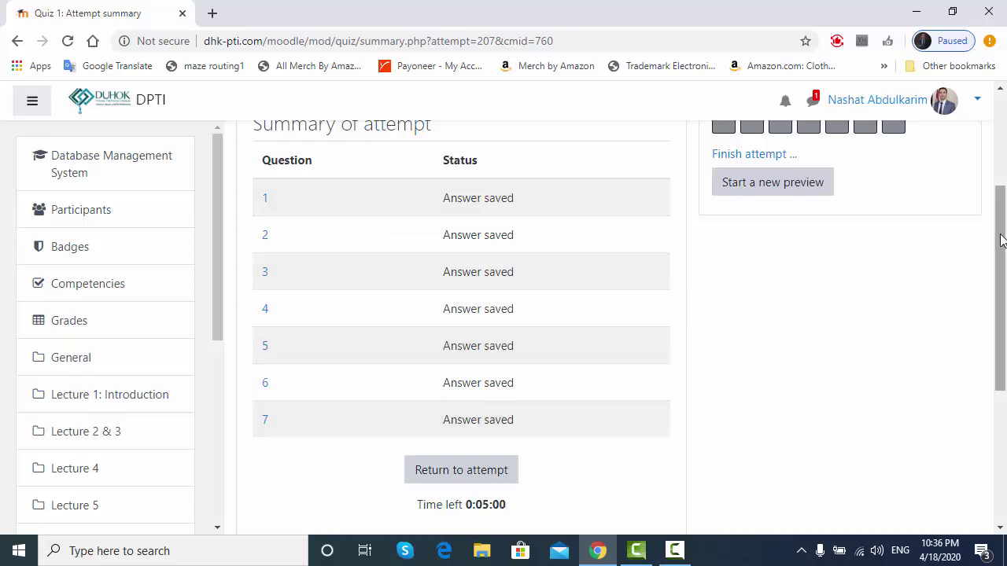
scroll(1001, 240, "down", 1)
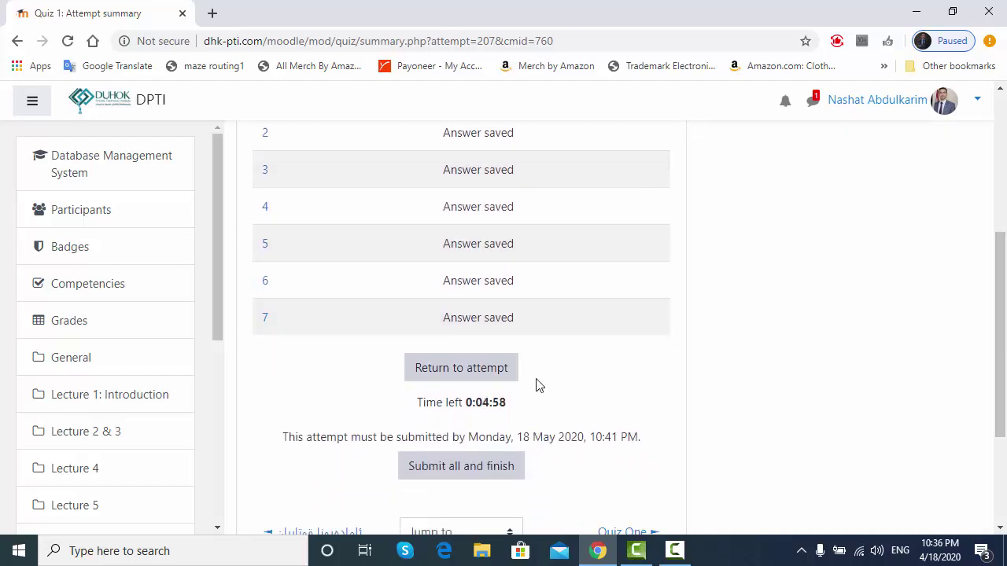
left_click(491, 376)
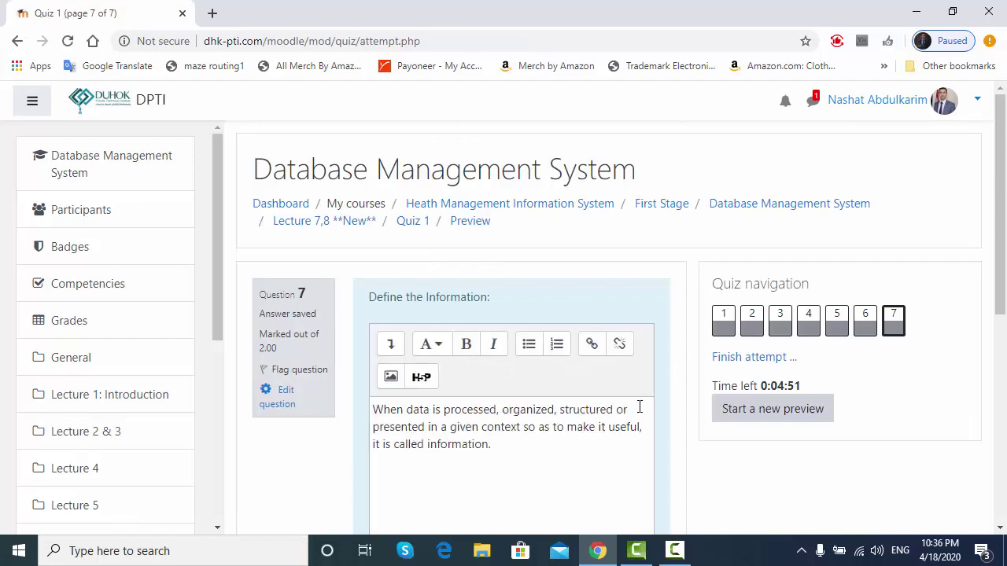
- Go back page by page from question 7 to question 4 to check the saved answers
left_click_drag(996, 202, 1000, 348)
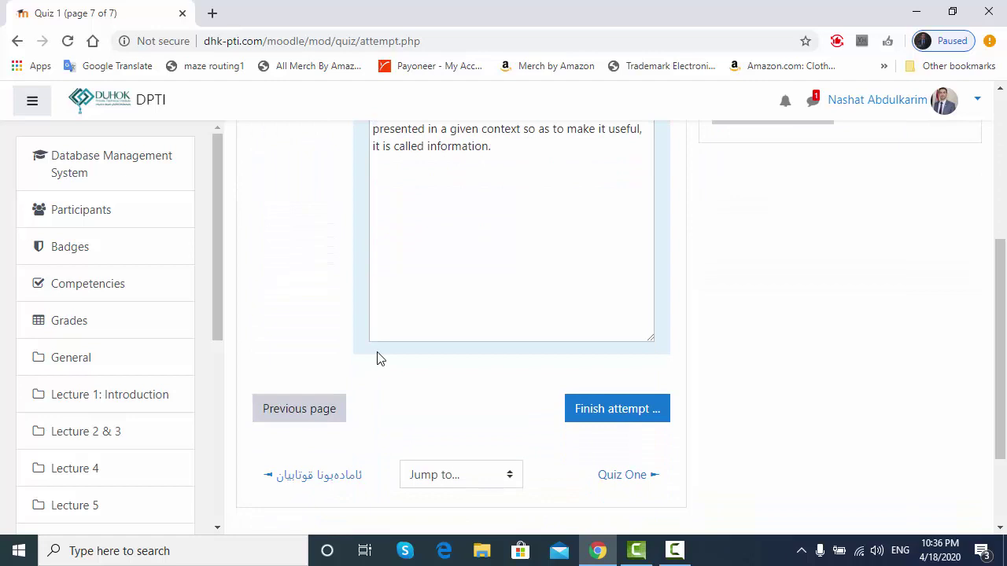
left_click(323, 408)
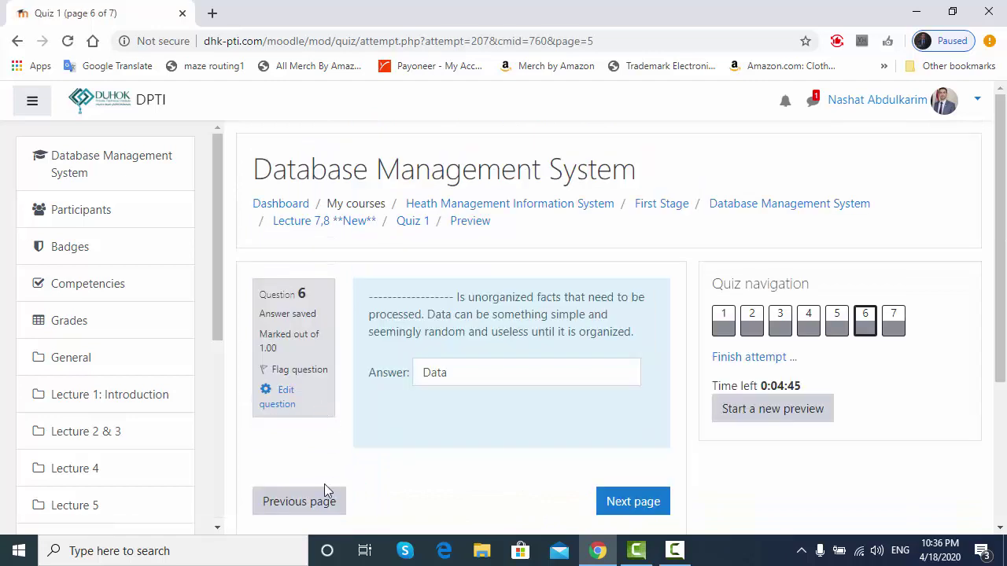
left_click(314, 508)
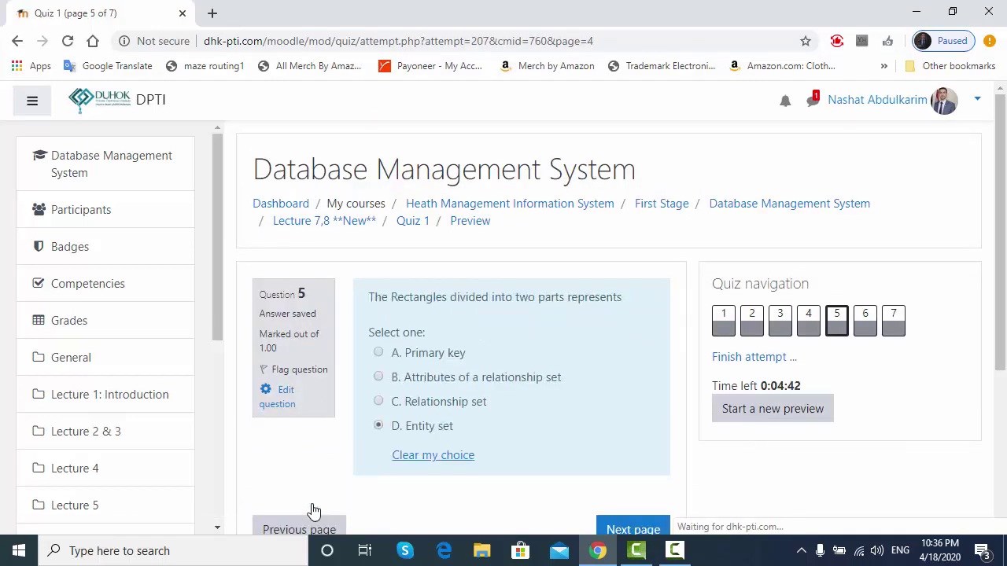
left_click(312, 507)
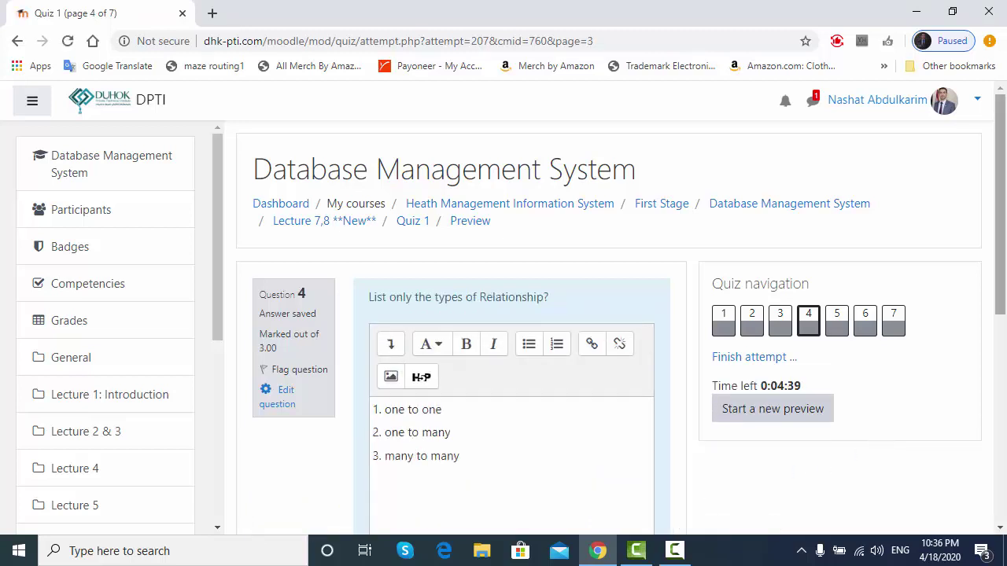
- Go forward page by page from question 4 through question 7 and reopen the attempt summary
left_click_drag(1002, 239, 998, 413)
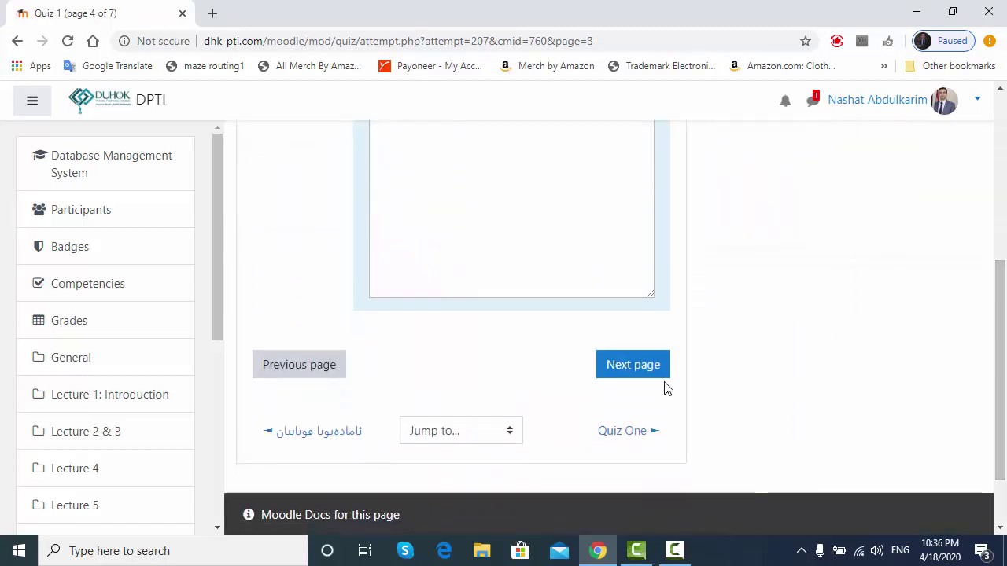
left_click(629, 365)
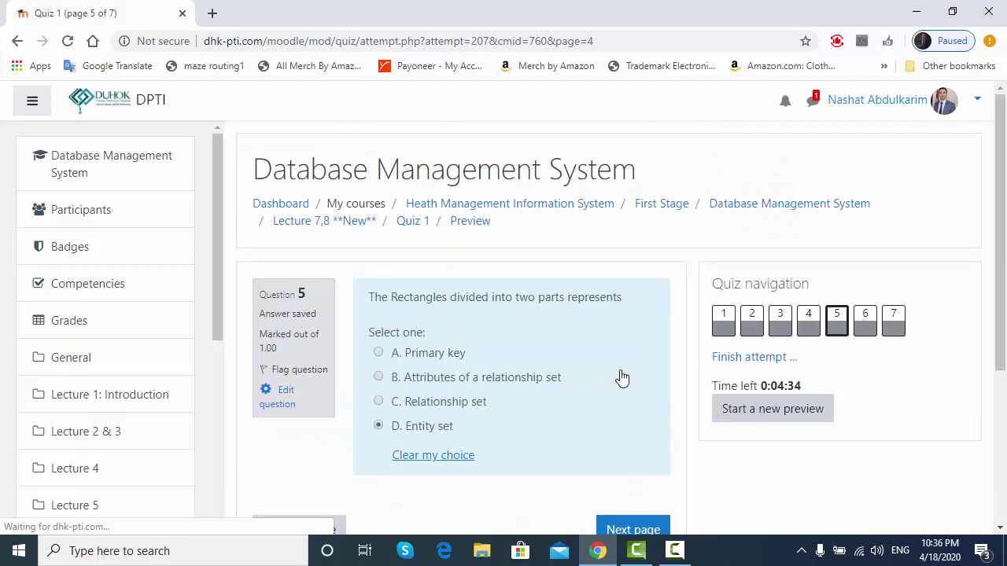
left_click(630, 528)
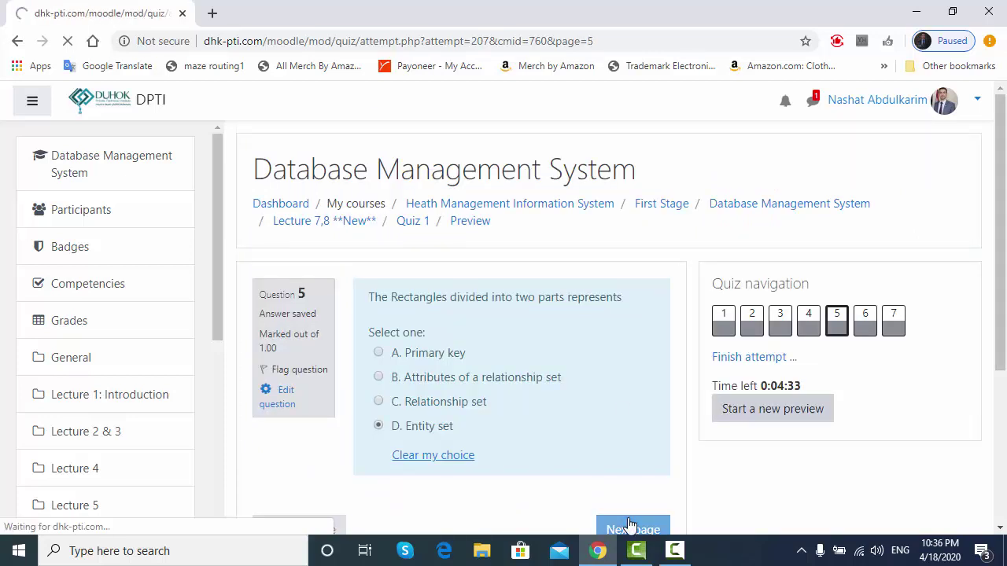
left_click(634, 509)
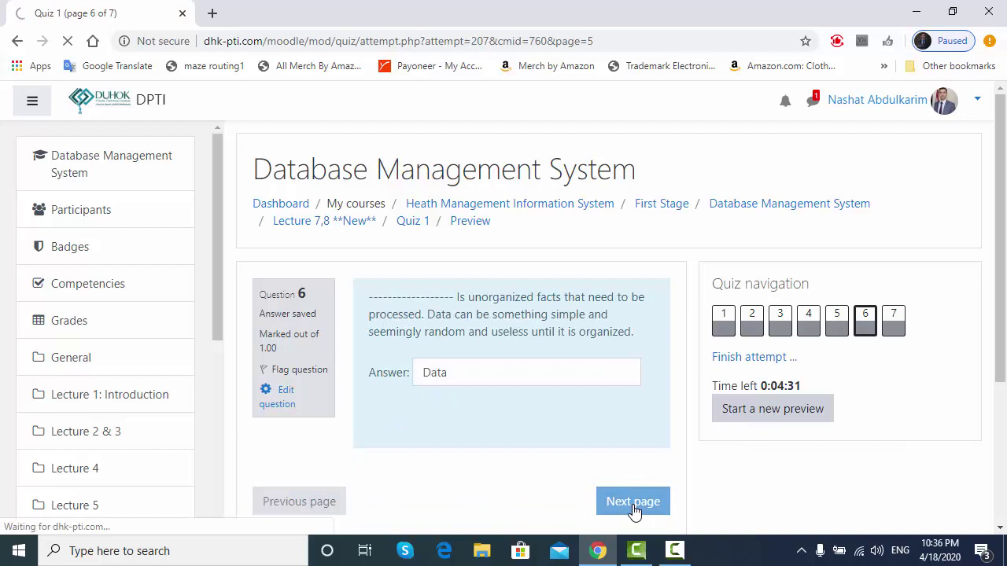
left_click_drag(1003, 281, 1003, 400)
left_click(637, 464)
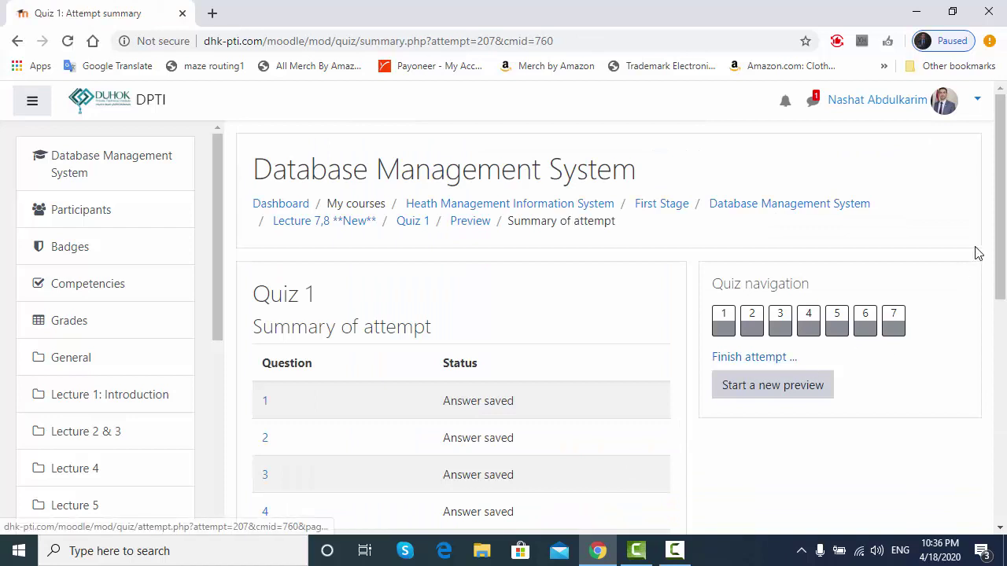
- Submit all answers to finish the Quiz 1 attempt and confirm the submission
left_click_drag(1003, 244, 1002, 382)
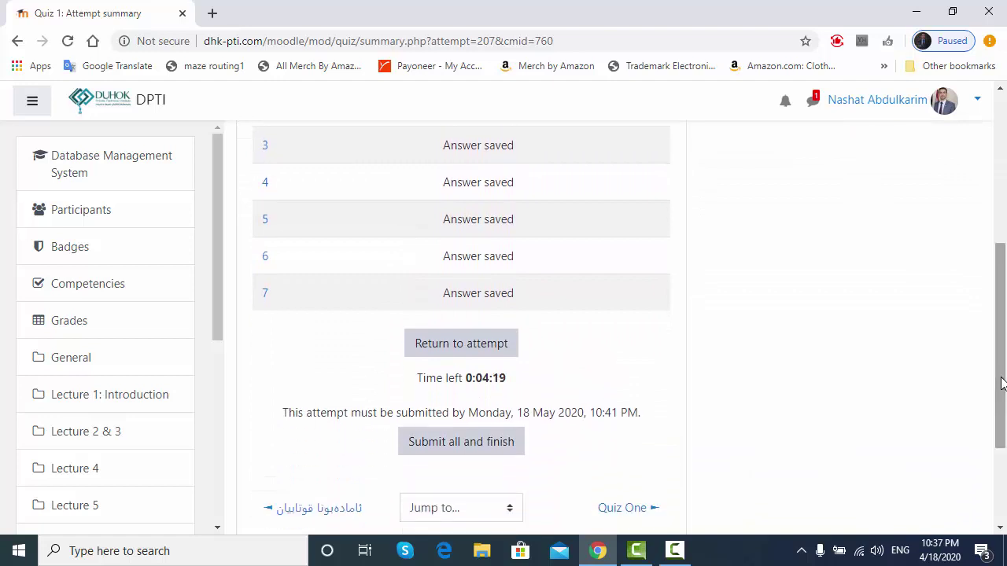
left_click(473, 447)
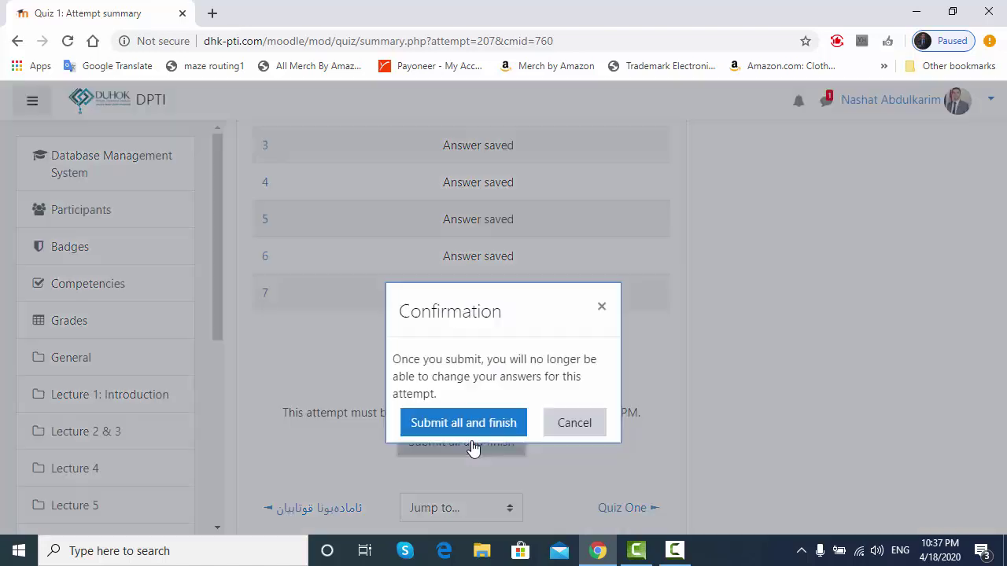
left_click(470, 425)
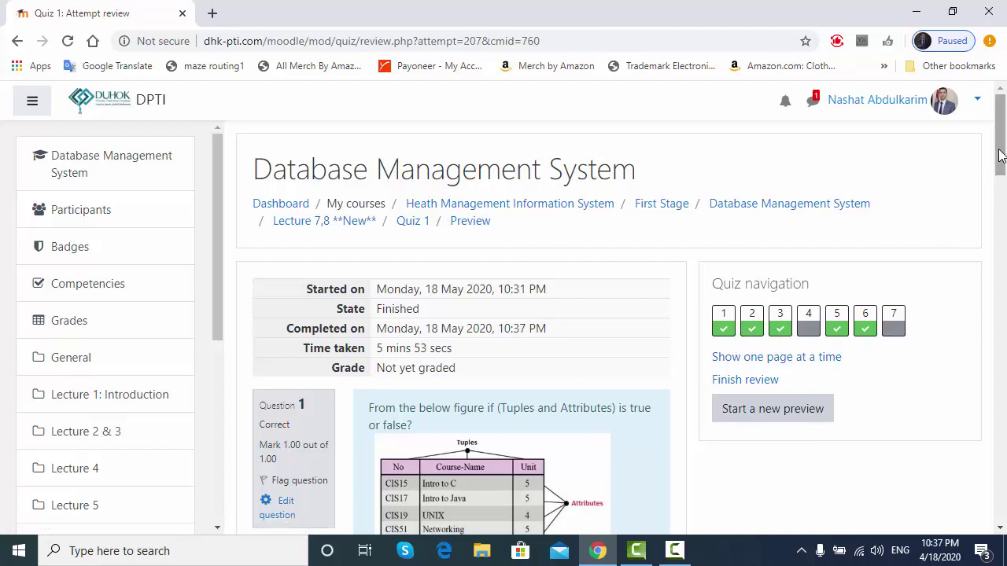
- Examine the attempt details and the marked answers to questions 1 to 3 in the Quiz 1 attempt review
left_click_drag(999, 157, 999, 166)
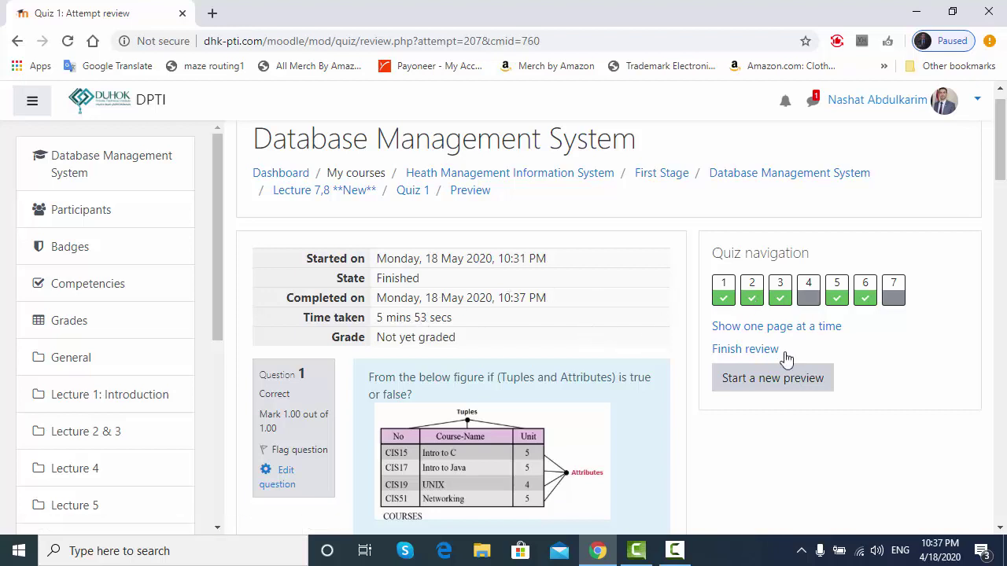
left_click_drag(999, 140, 999, 163)
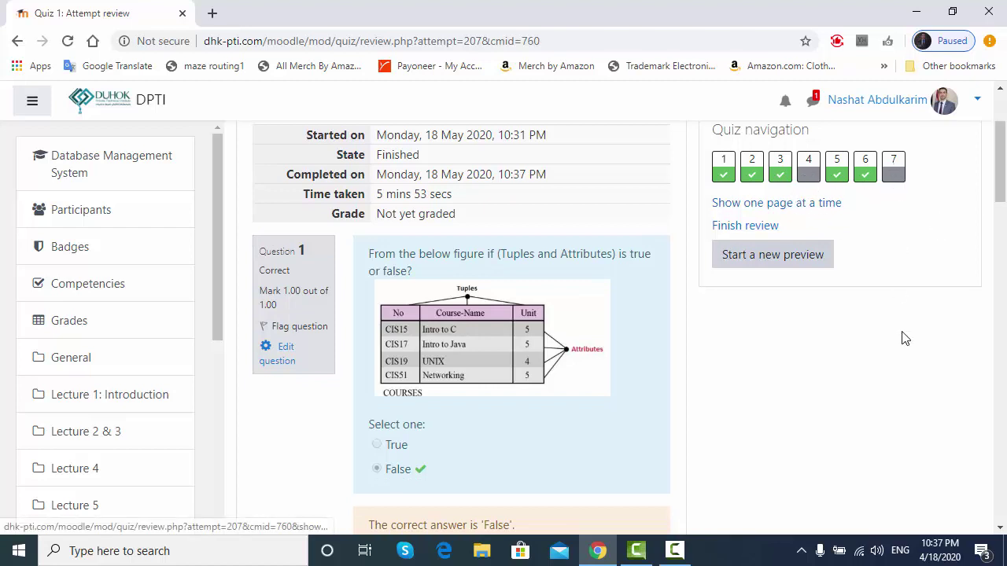
scroll(1000, 214, "down", 1)
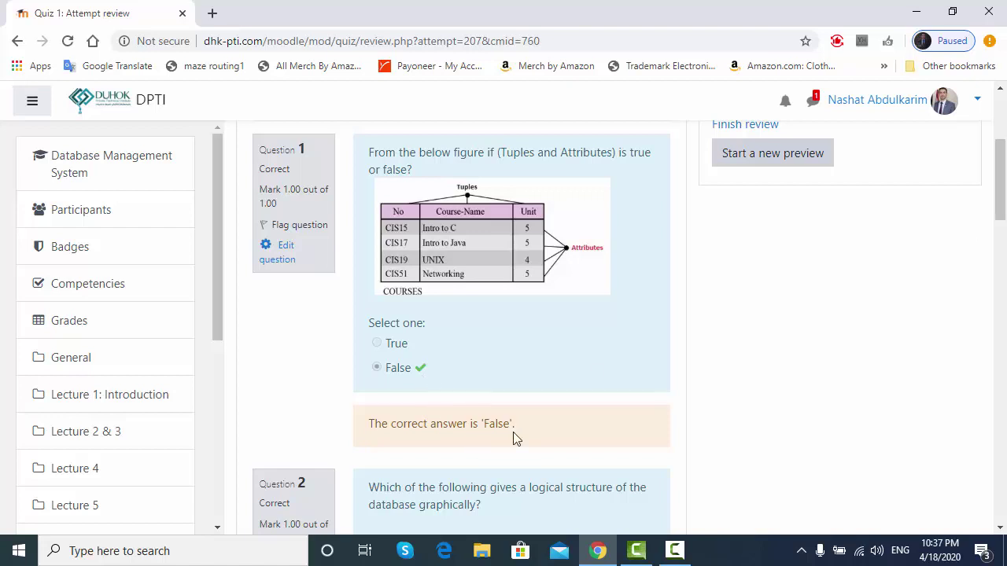
scroll(515, 439, "down", 3)
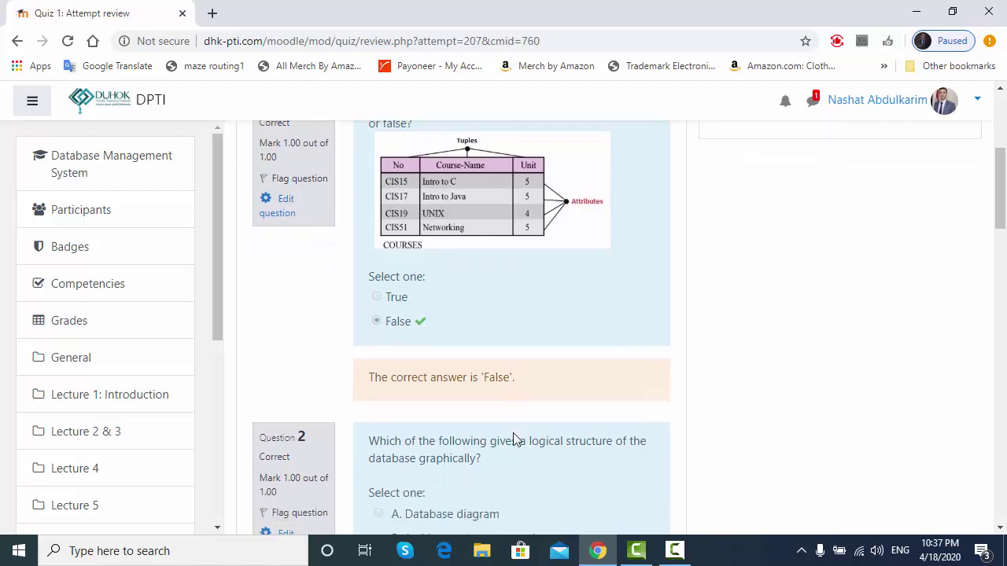
scroll(513, 438, "down", 3)
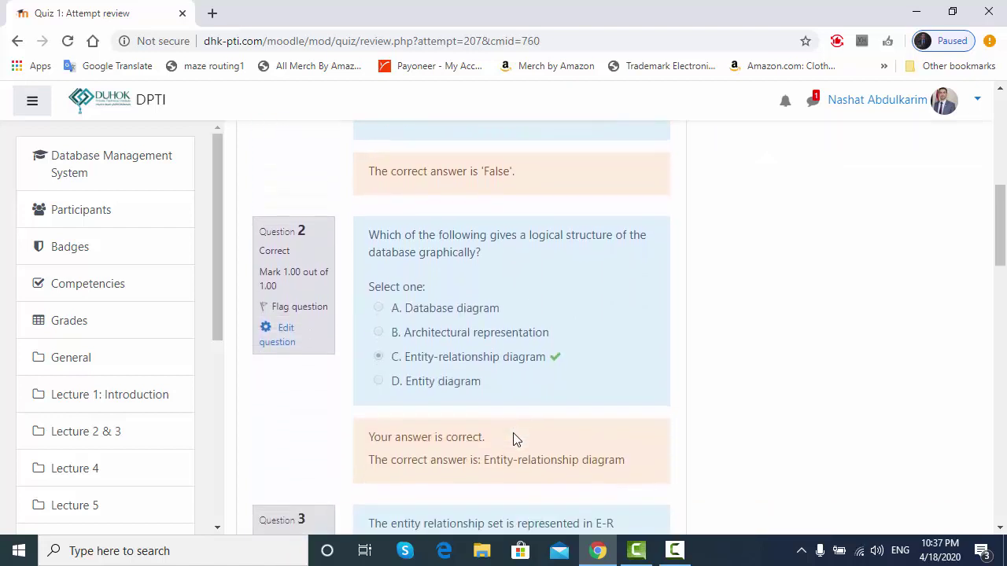
scroll(513, 439, "down", 3)
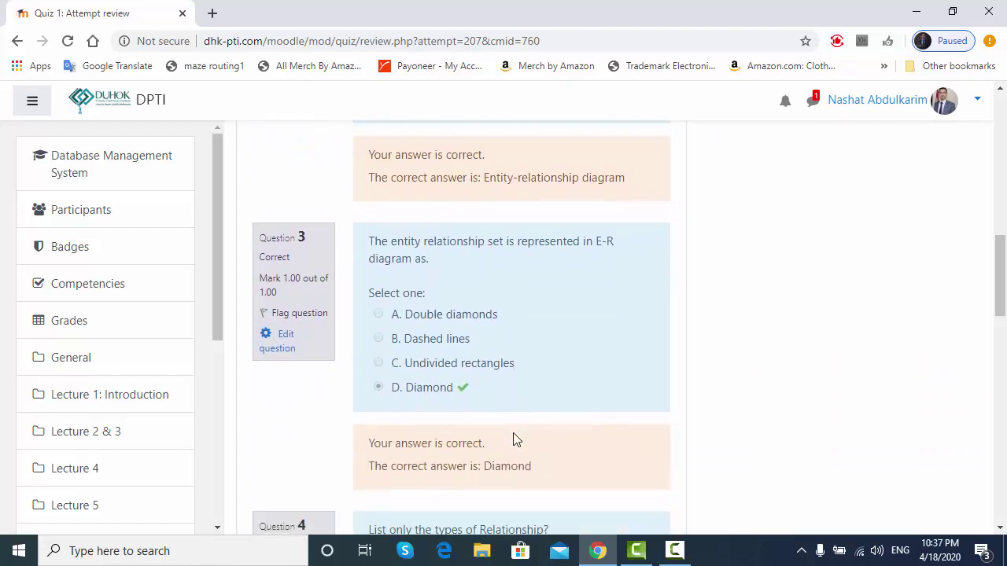
- Examine the submitted answers and their marking for questions 4 to 7 in the attempt review
scroll(516, 438, "down", 1)
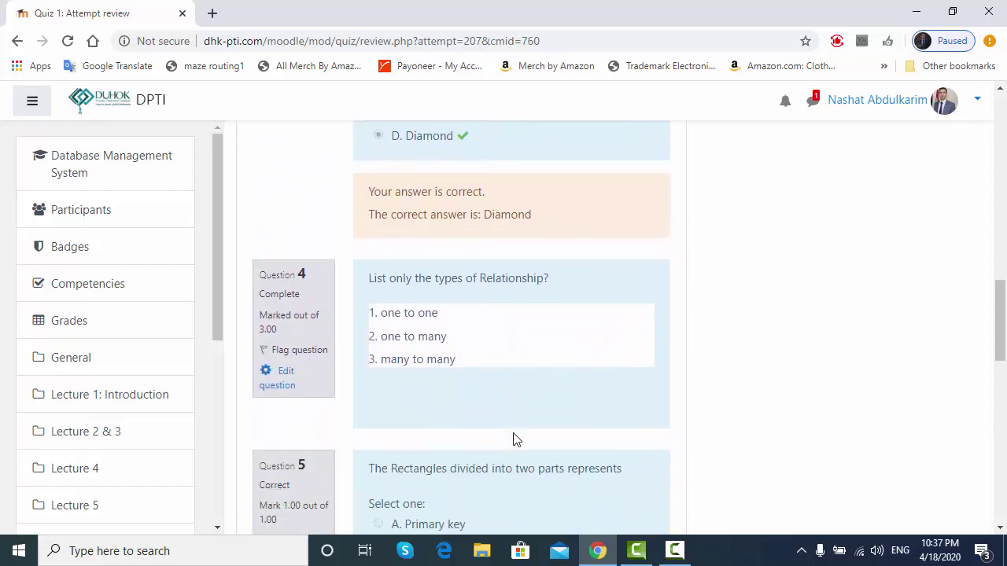
scroll(515, 438, "down", 1)
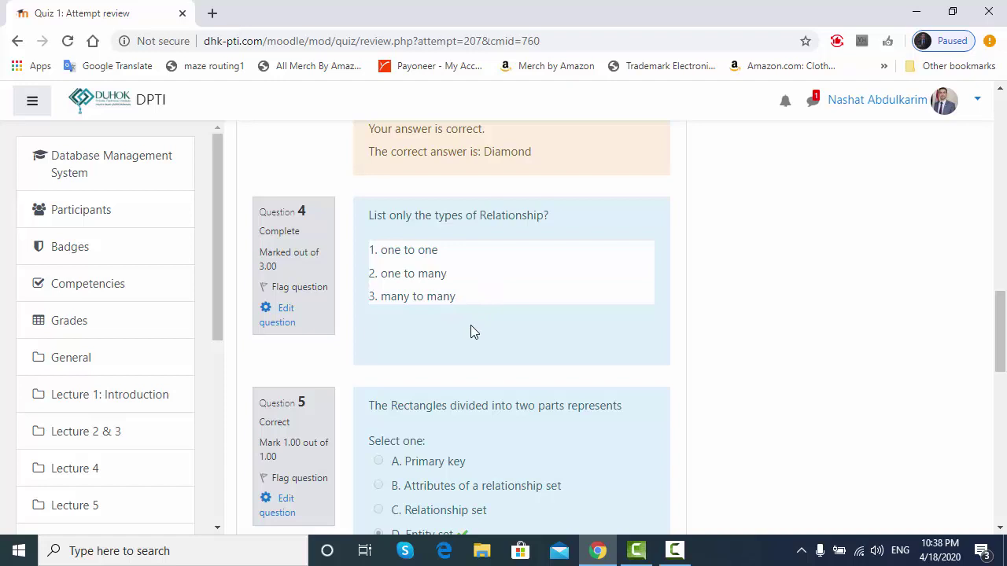
scroll(471, 326, "down", 4)
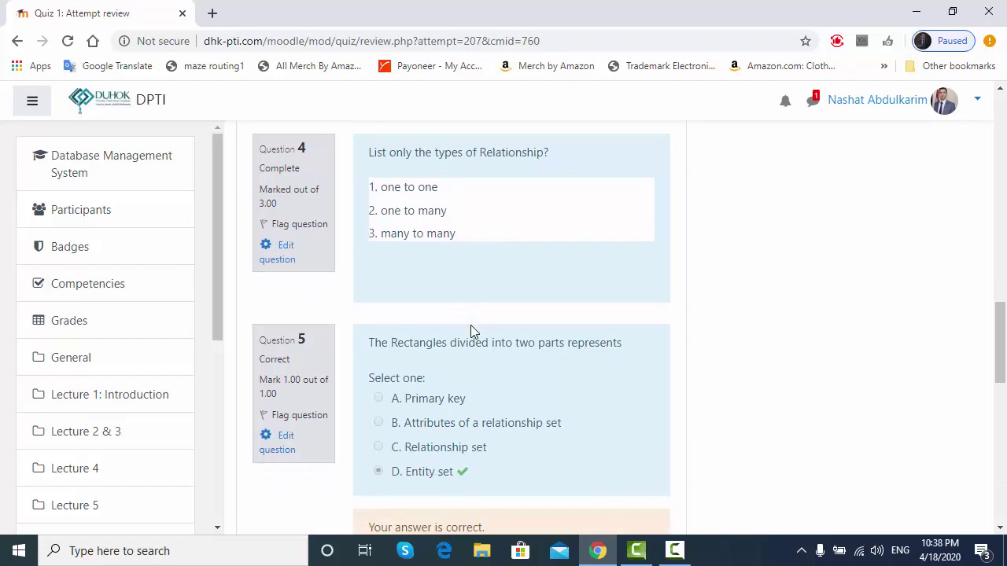
scroll(472, 330, "down", 2)
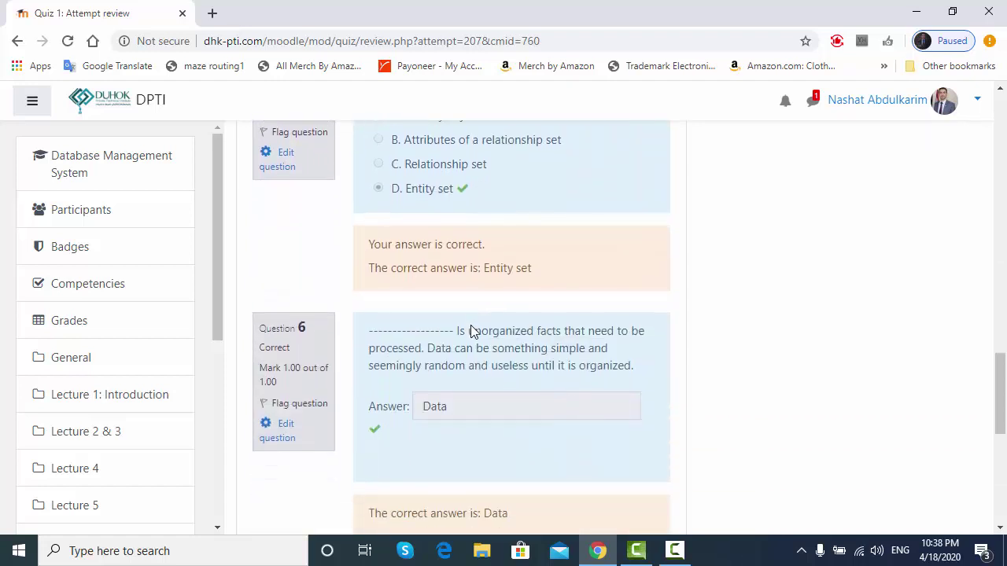
scroll(470, 330, "down", 2)
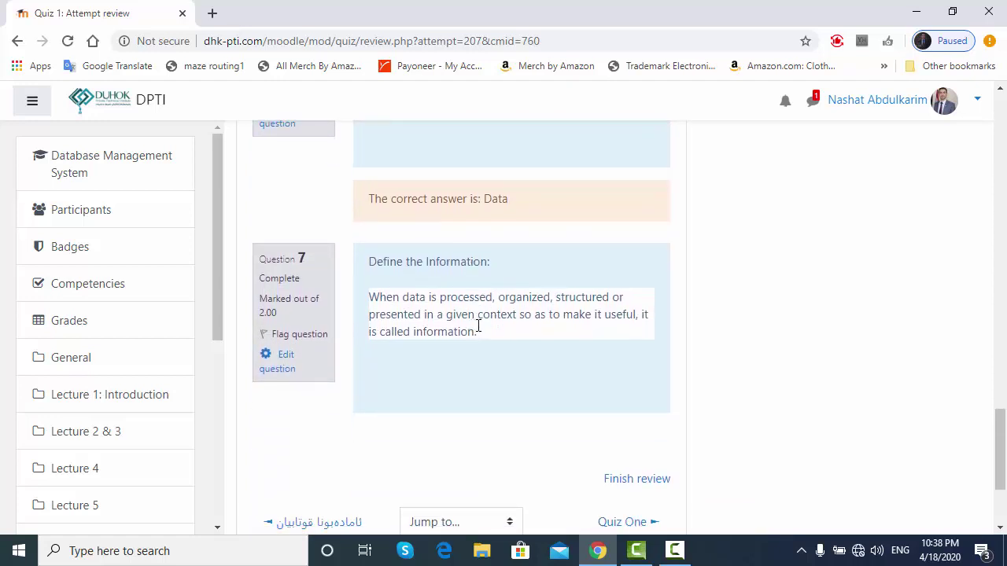
scroll(456, 376, "down", 1)
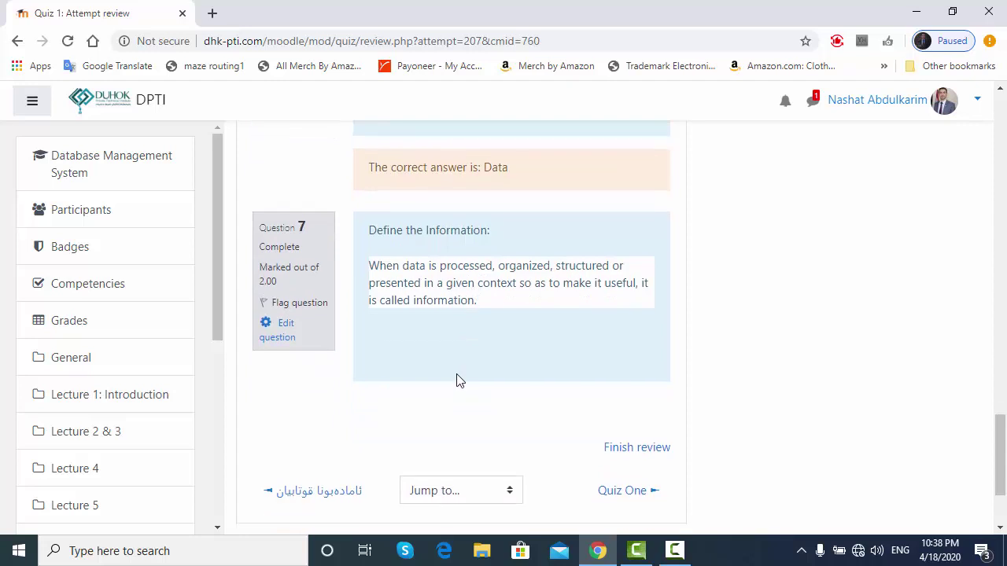
- Finish the review and check the summary of previous attempts on the Quiz 1 page
left_click(627, 450)
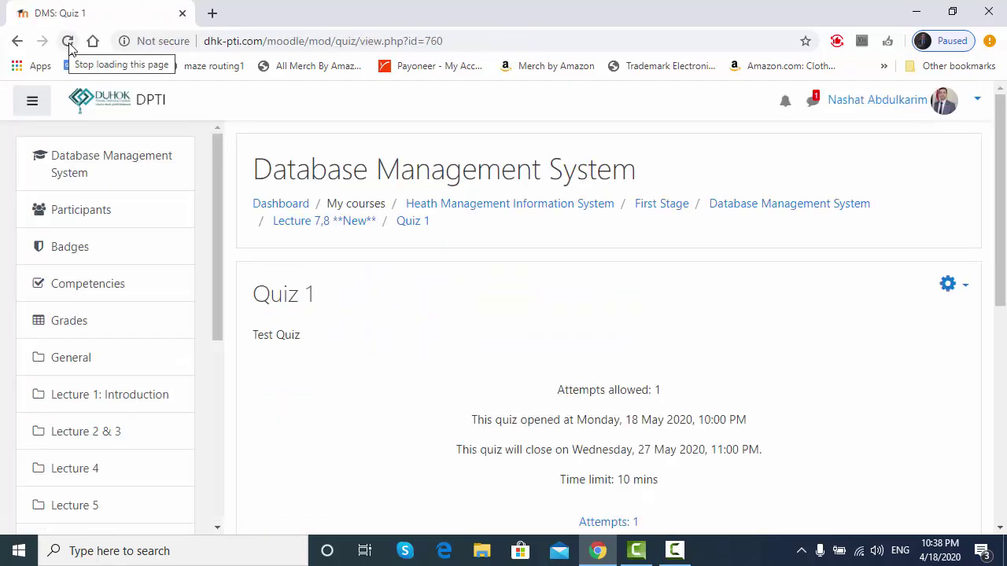
scroll(999, 189, "down", 1)
scroll(999, 189, "down", 2)
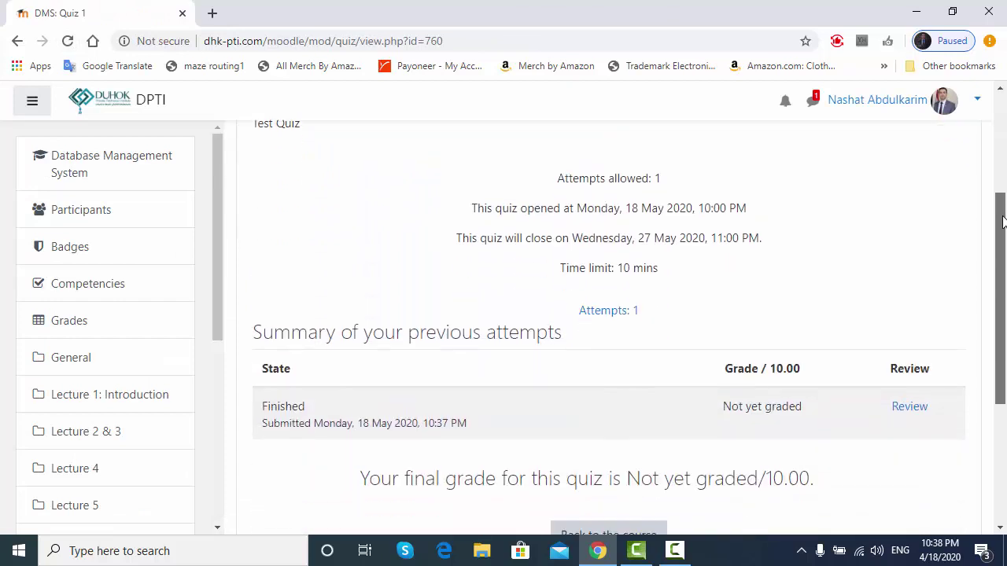
left_click_drag(1003, 244, 998, 175)
- Open the Quiz 1 attempts report and examine the student attempt listed in the grades table
left_click(618, 399)
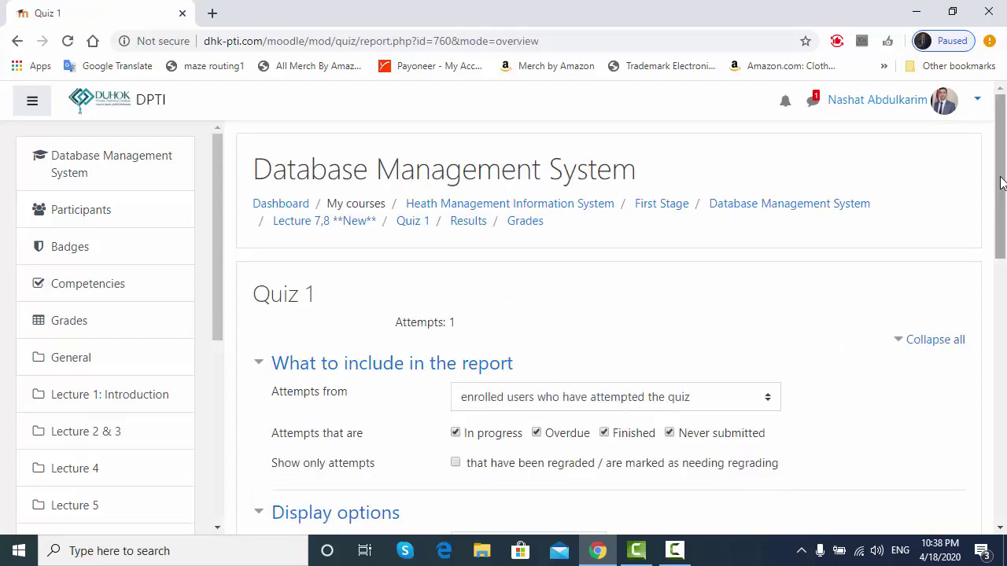
left_click_drag(1001, 187, 1003, 397)
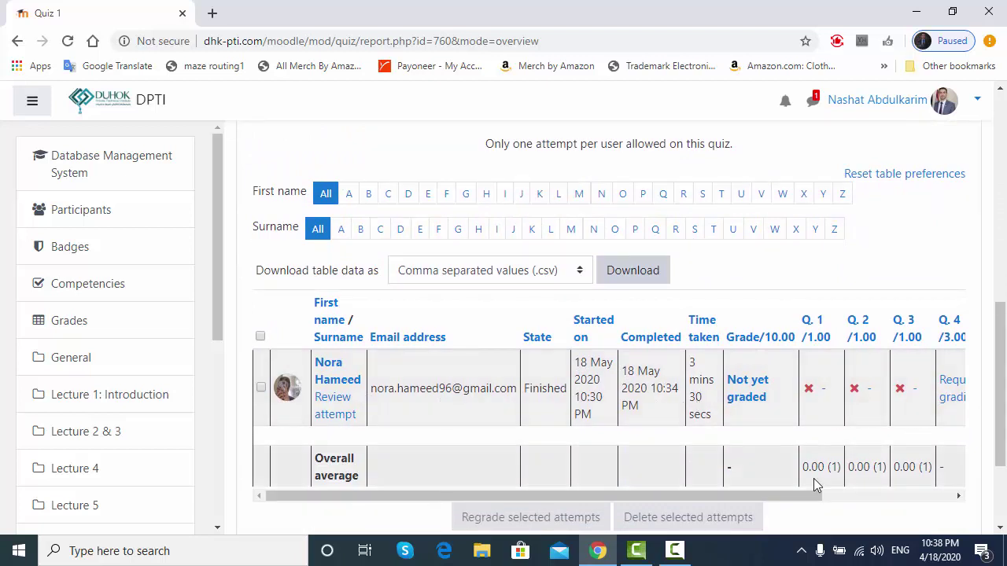
left_click_drag(802, 499, 715, 504)
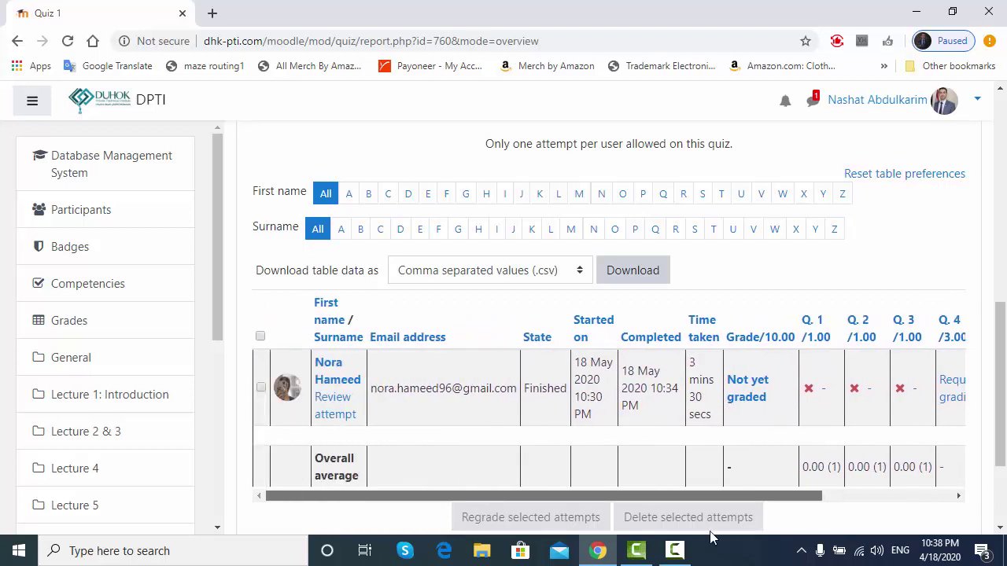
- Delete the listed student's attempt from the Quiz 1 grades report and confirm the deletion
left_click(261, 387)
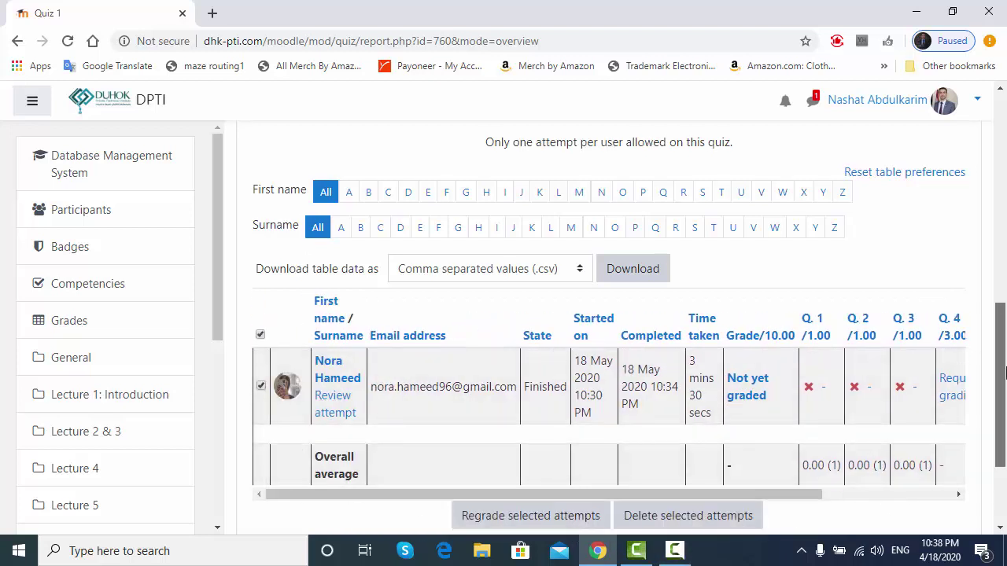
scroll(979, 360, "down", 2)
left_click(681, 368)
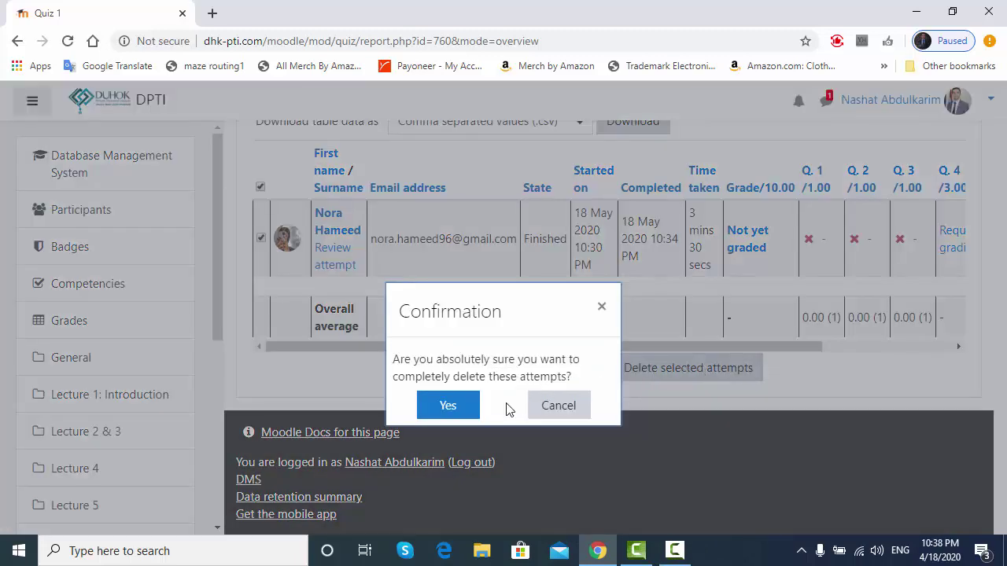
left_click(449, 406)
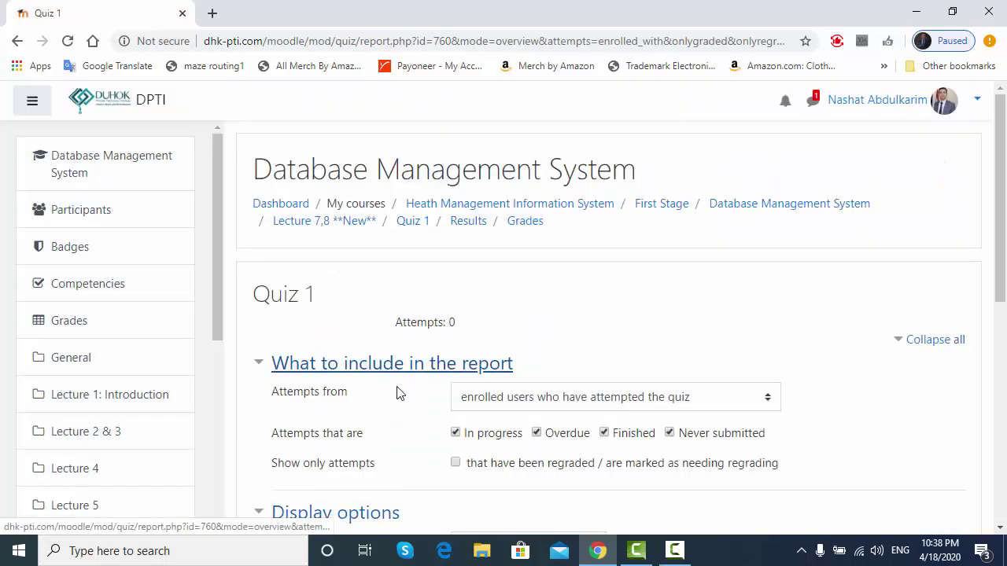
left_click_drag(1001, 241, 1000, 214)
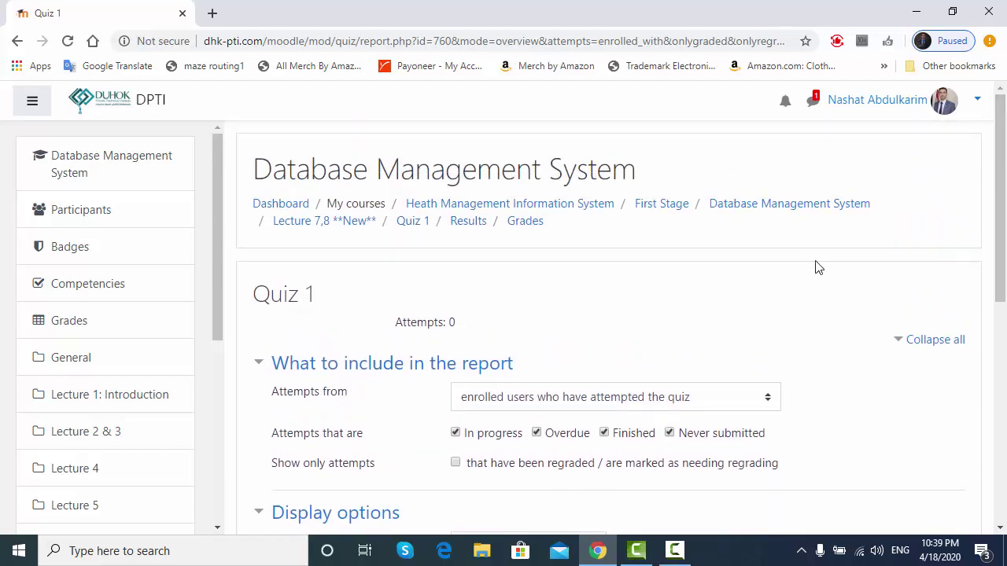
left_click(636, 551)
left_click(637, 550)
left_click(673, 553)
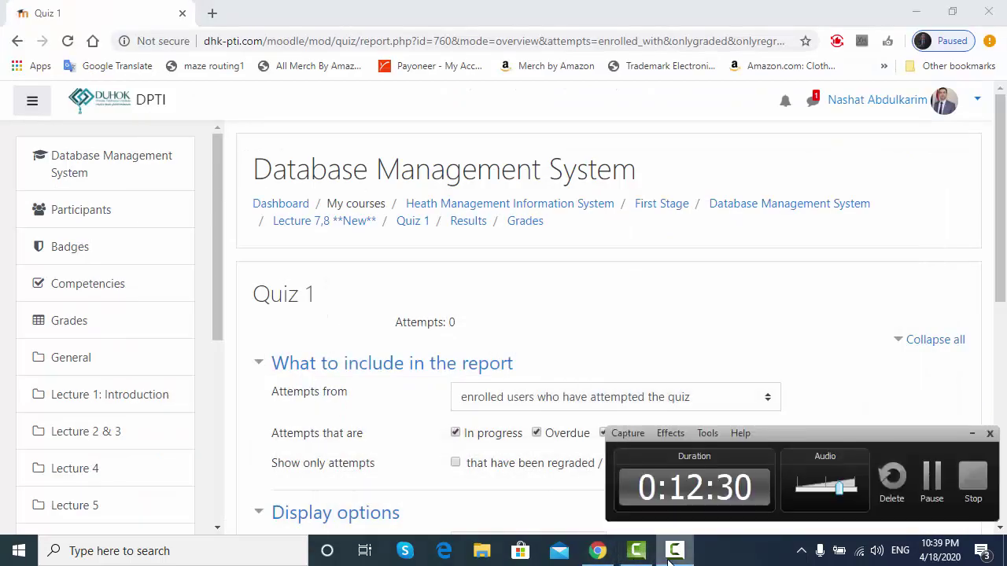
left_click(670, 557)
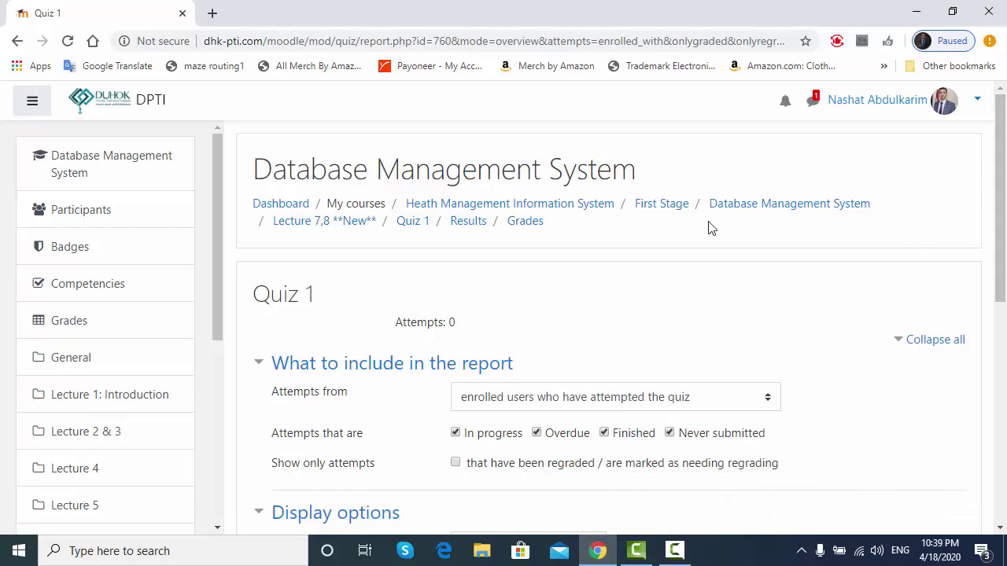
- Return to the course's Lecture 7,8 **New** section and look at the Quiz 1 and Quiz One entries
left_click(407, 224)
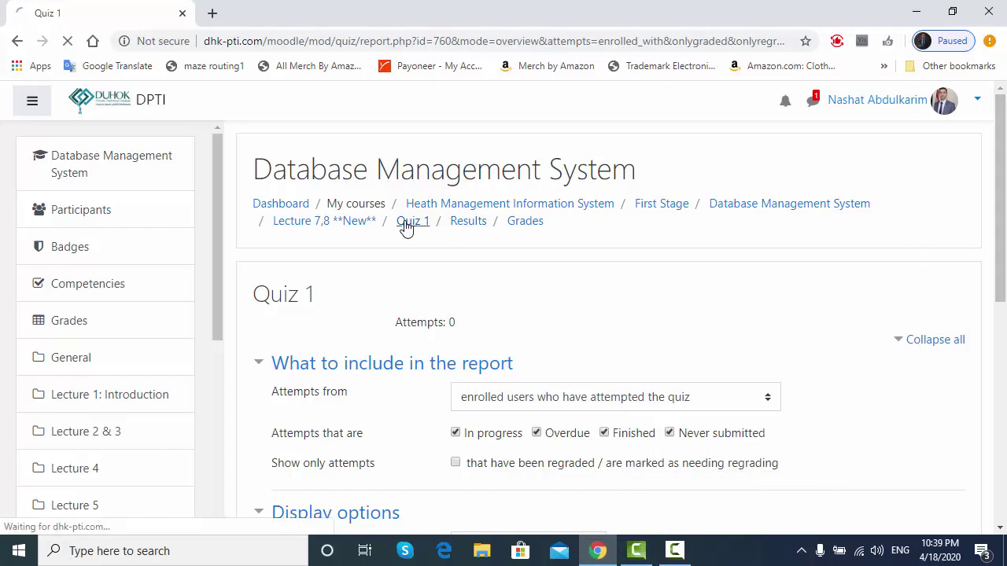
left_click(339, 223)
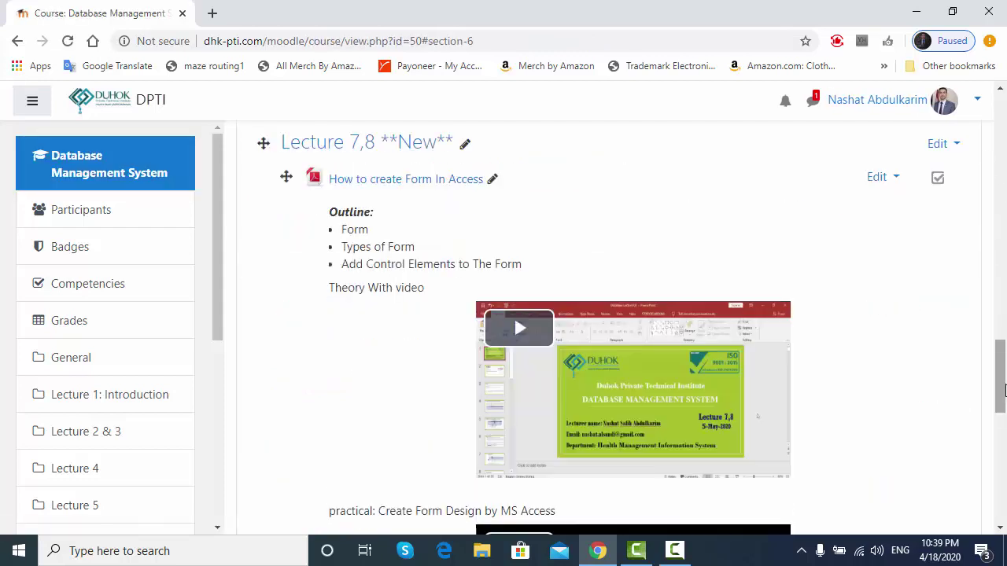
left_click_drag(1000, 382, 999, 487)
scroll(1000, 487, "up", 2)
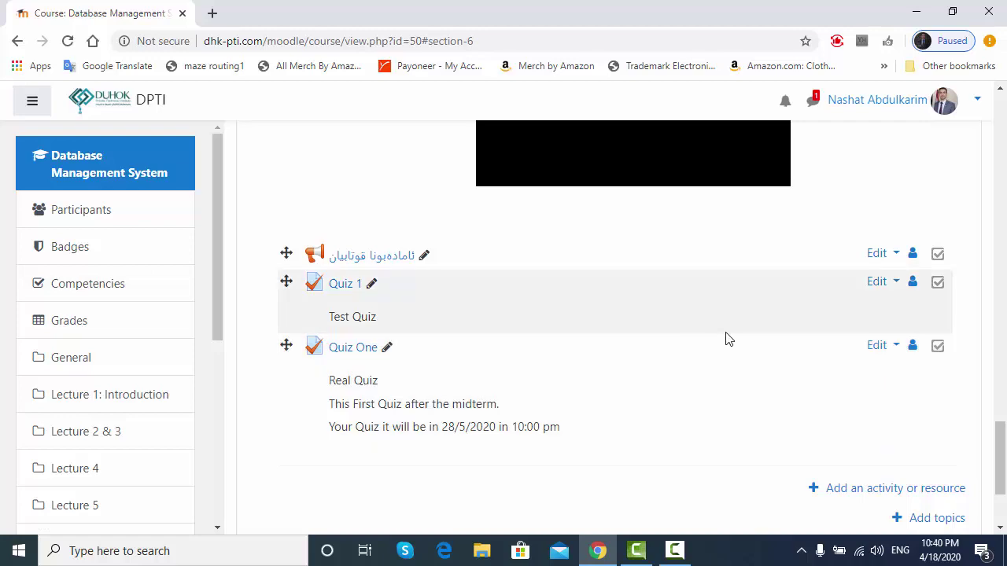
left_click(678, 550)
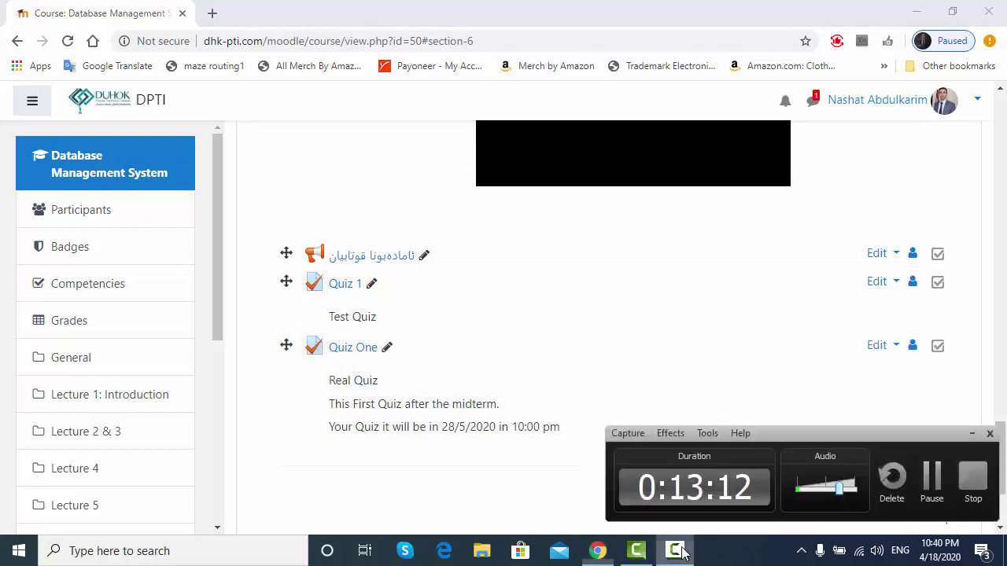